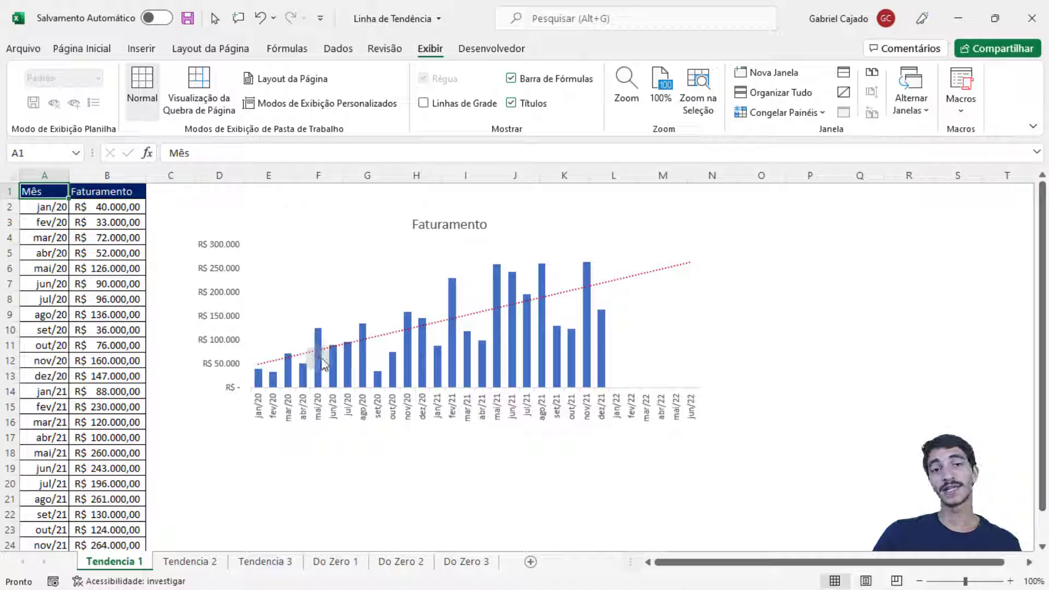
Review the example trendline charts on the Tendencia 1, Tendencia 2 and Tendencia 3 sheets.
mouse_move(323, 364)
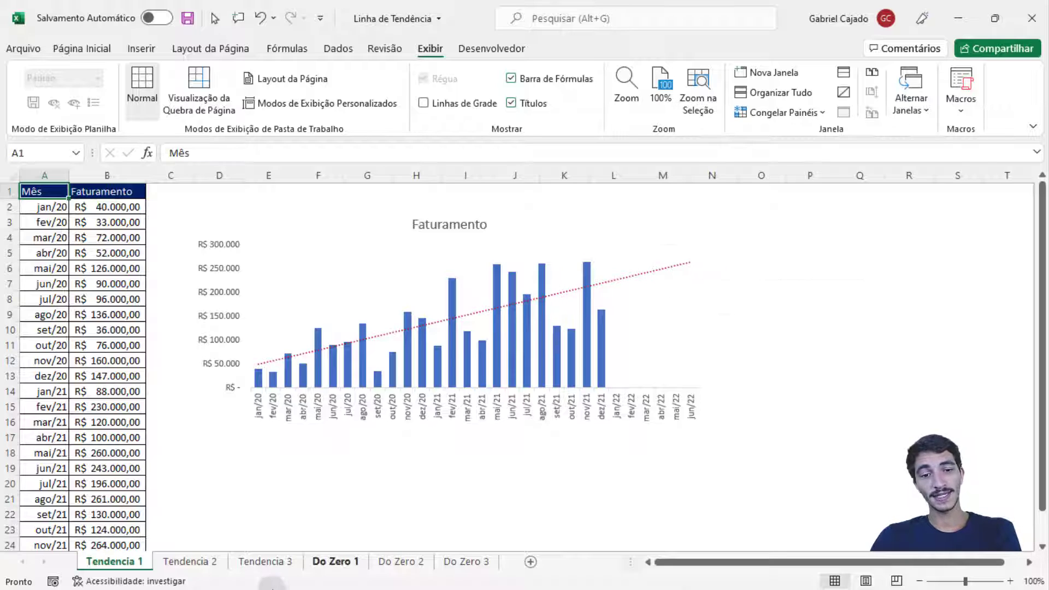
left_click(205, 562)
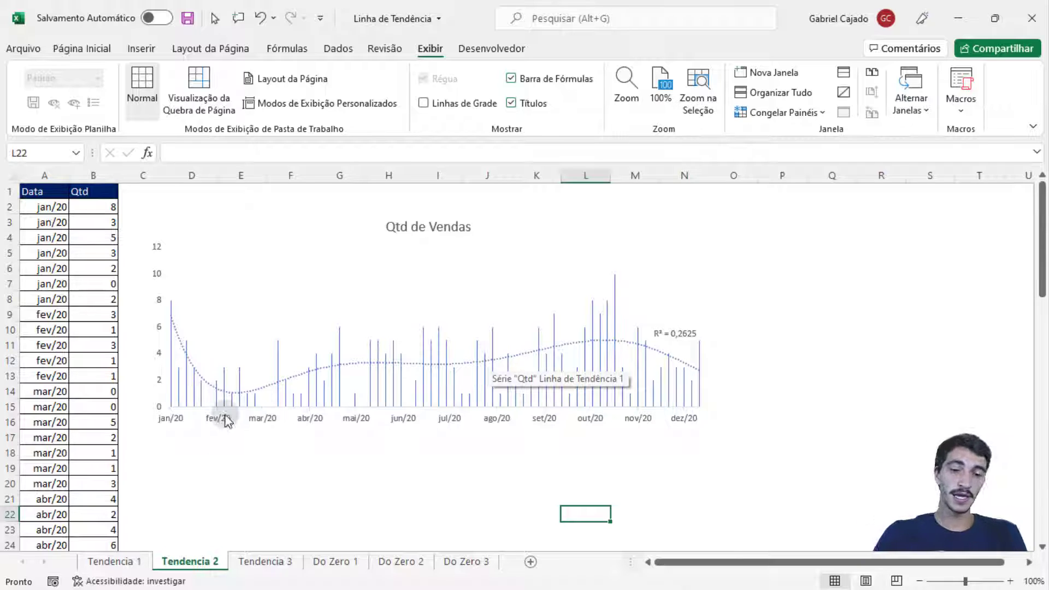
left_click(259, 561)
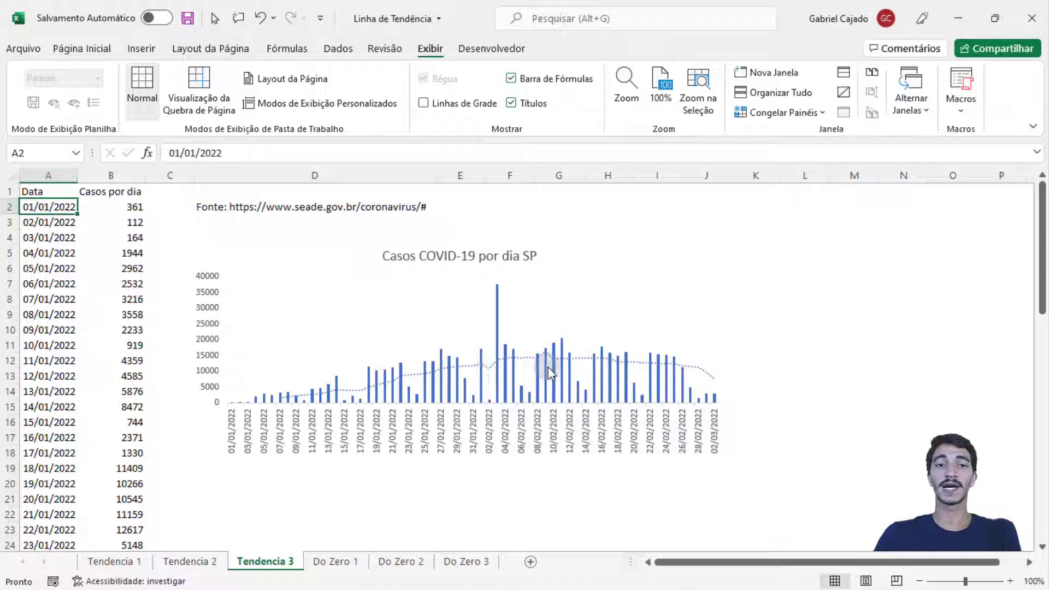
left_click(133, 562)
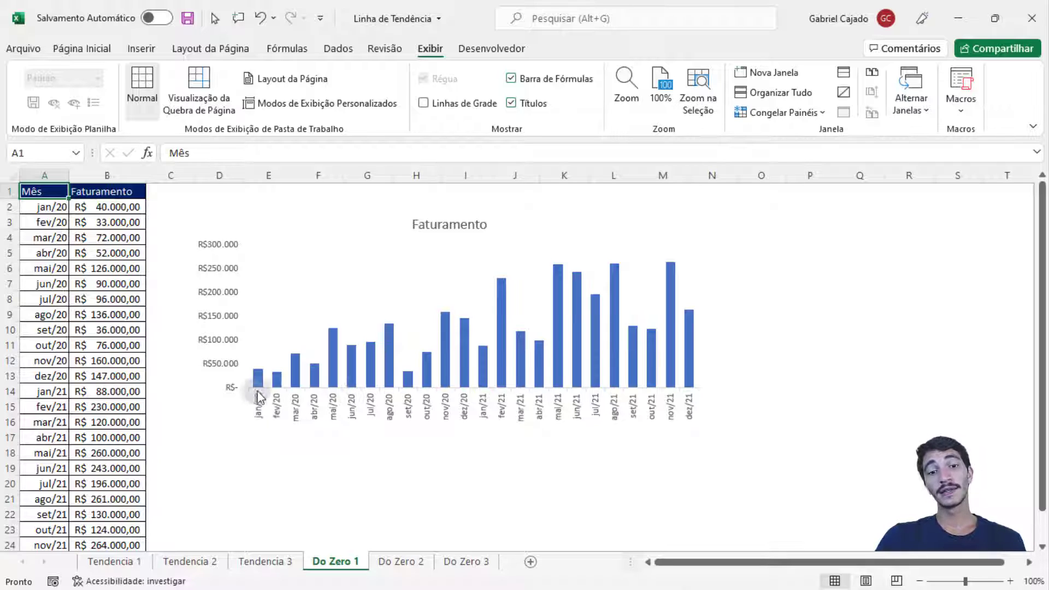
Add a trendline (Linha de Tendência) to the Faturamento column chart on the Do Zero 1 sheet.
mouse_move(677, 294)
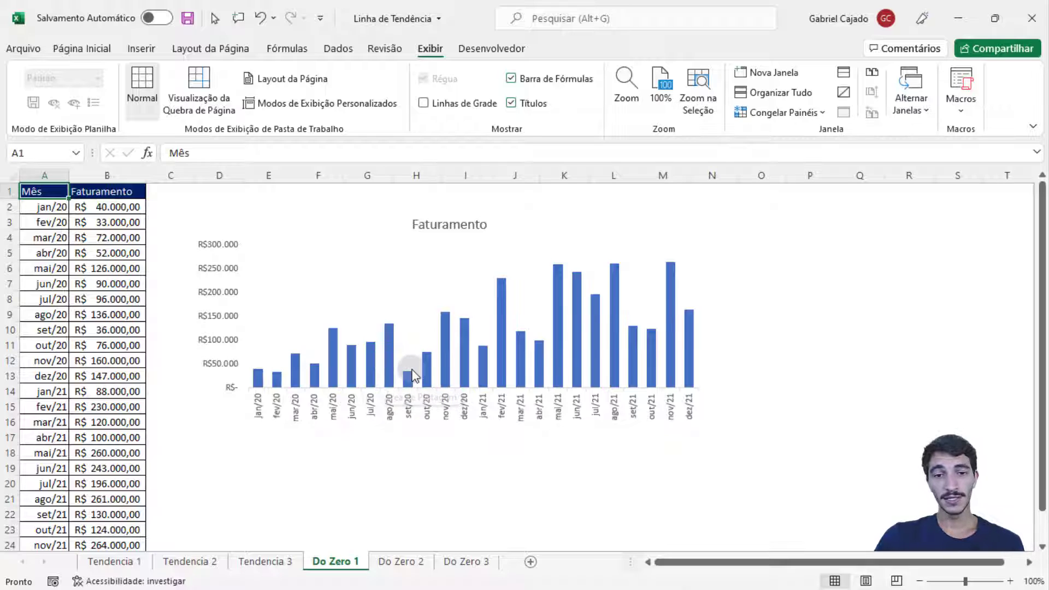
mouse_move(463, 363)
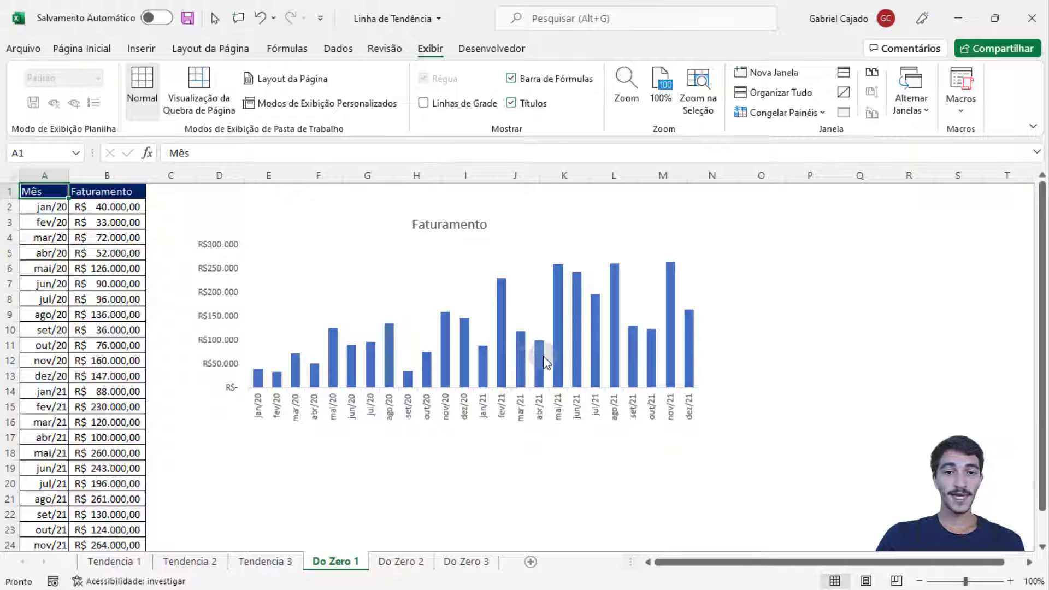
mouse_move(543, 364)
mouse_move(343, 369)
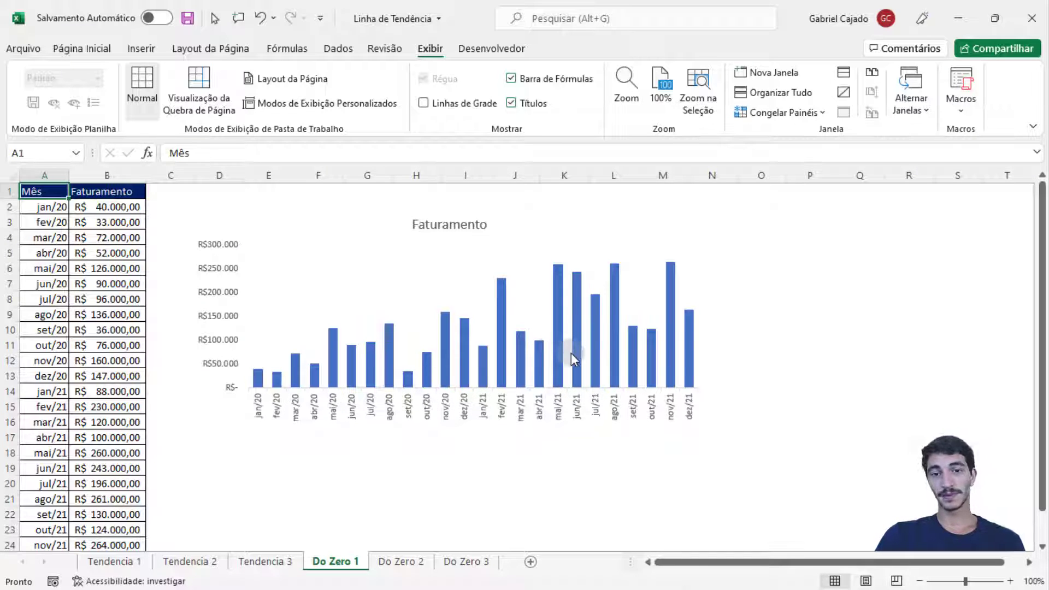
mouse_move(572, 354)
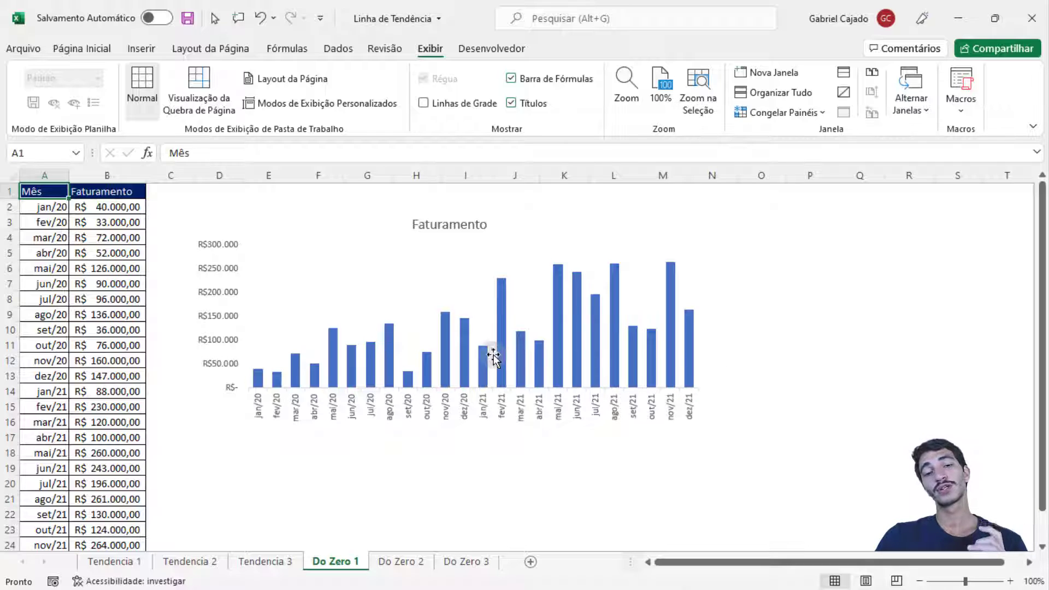
left_click(697, 273)
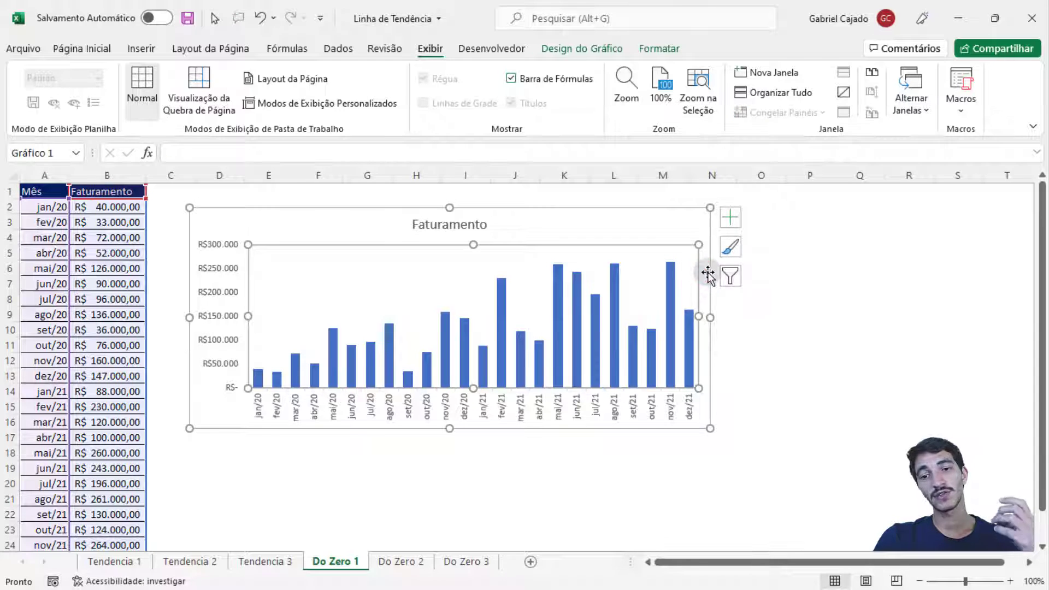
left_click(733, 222)
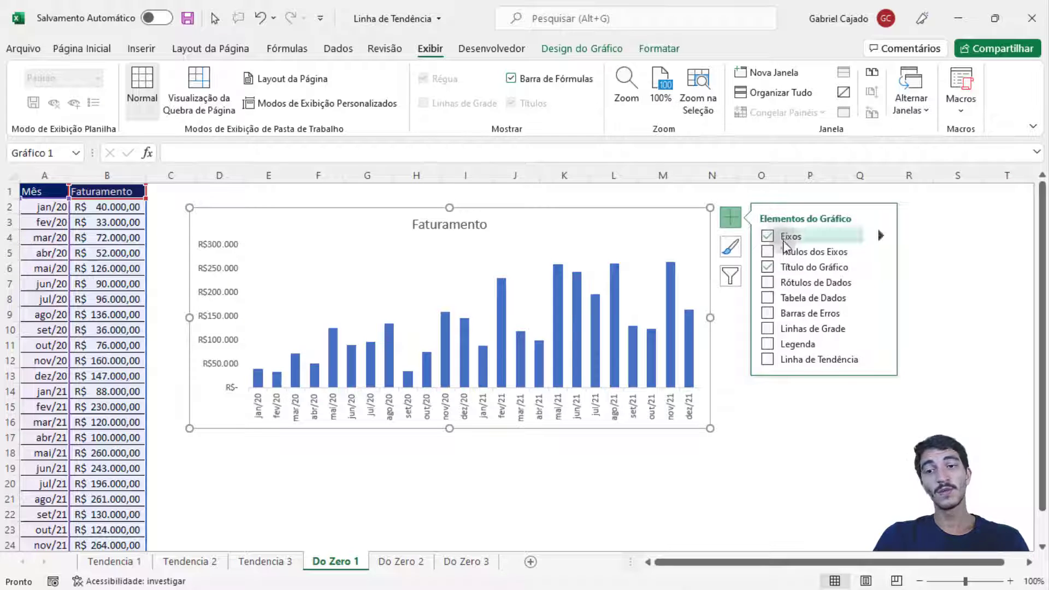
left_click(769, 359)
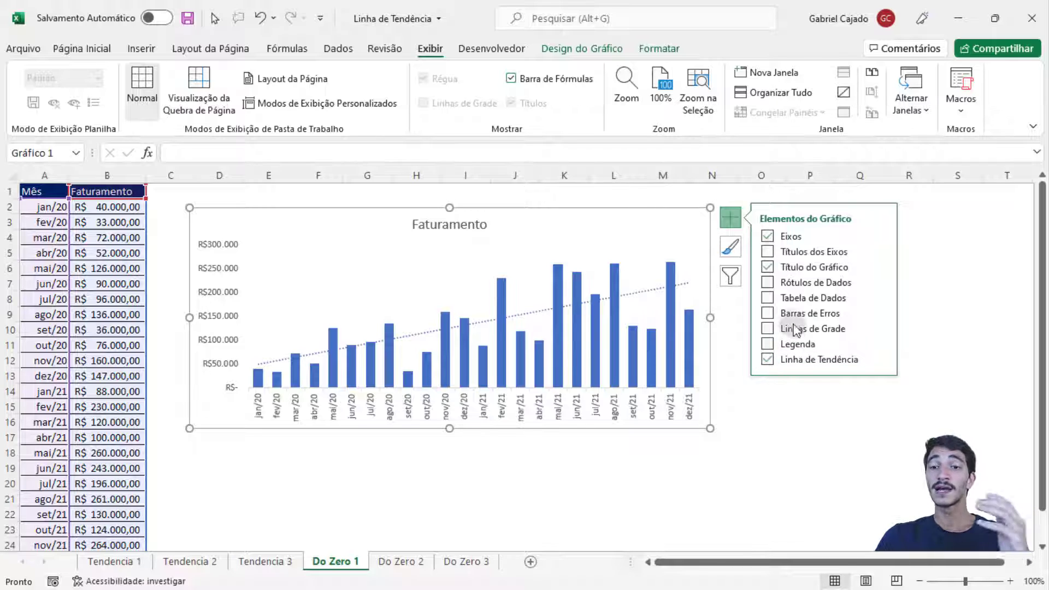
left_click(769, 421)
left_click(769, 420)
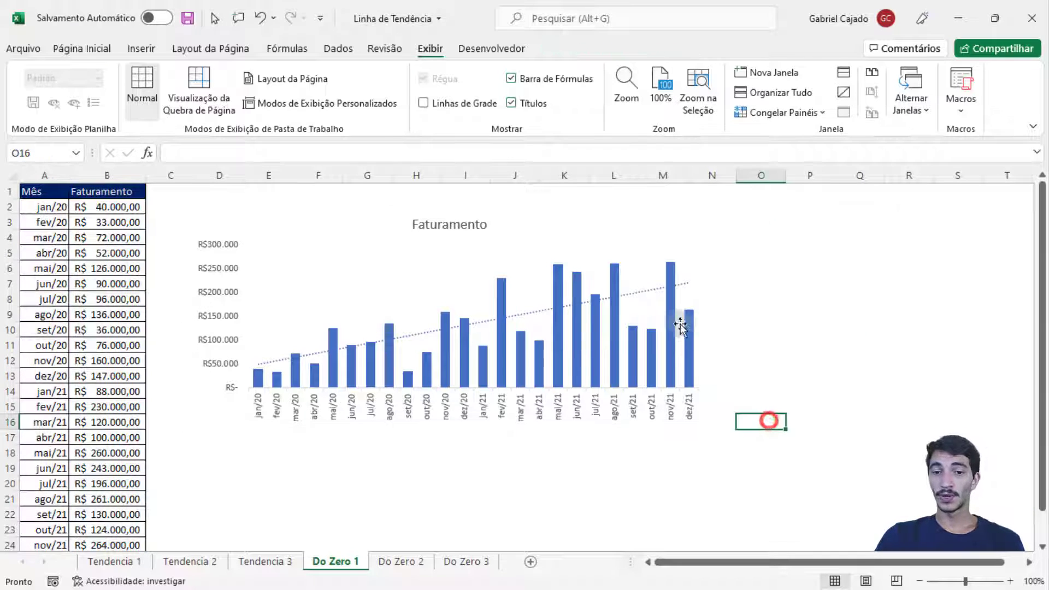
right_click(673, 318)
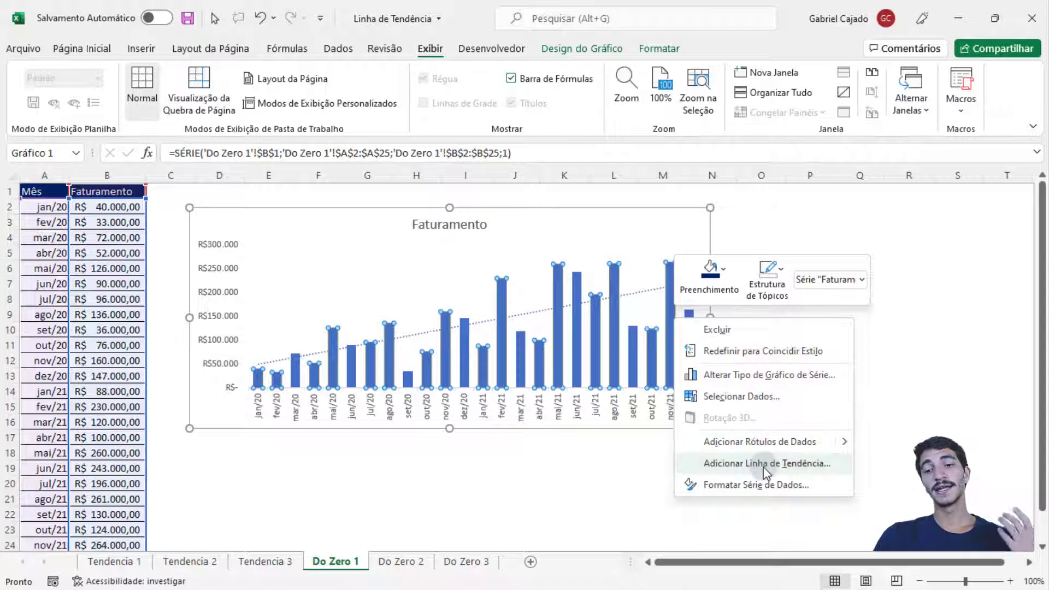
left_click(617, 455)
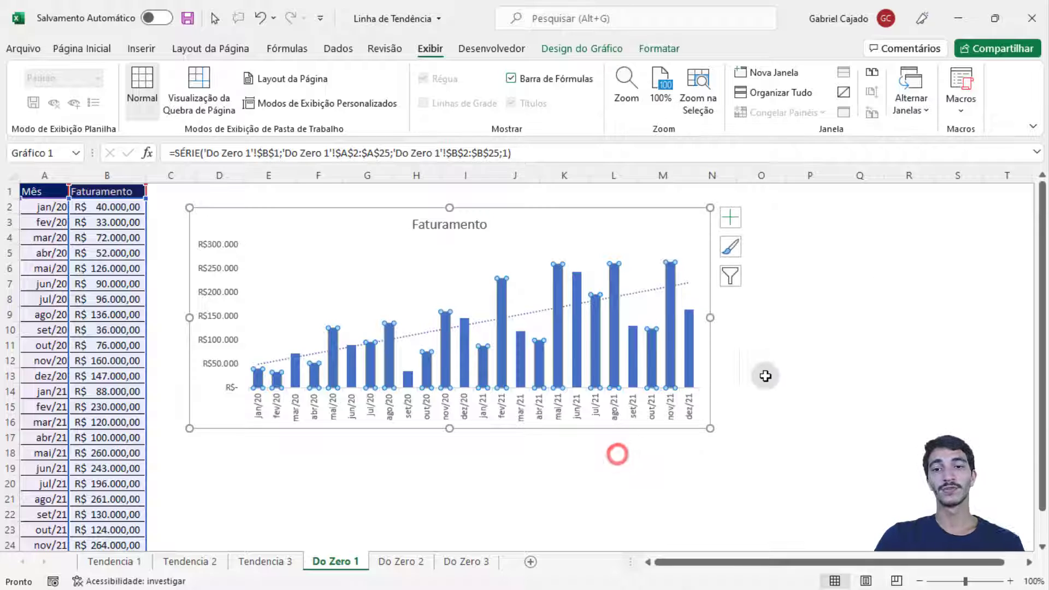
left_click_drag(713, 354, 712, 357)
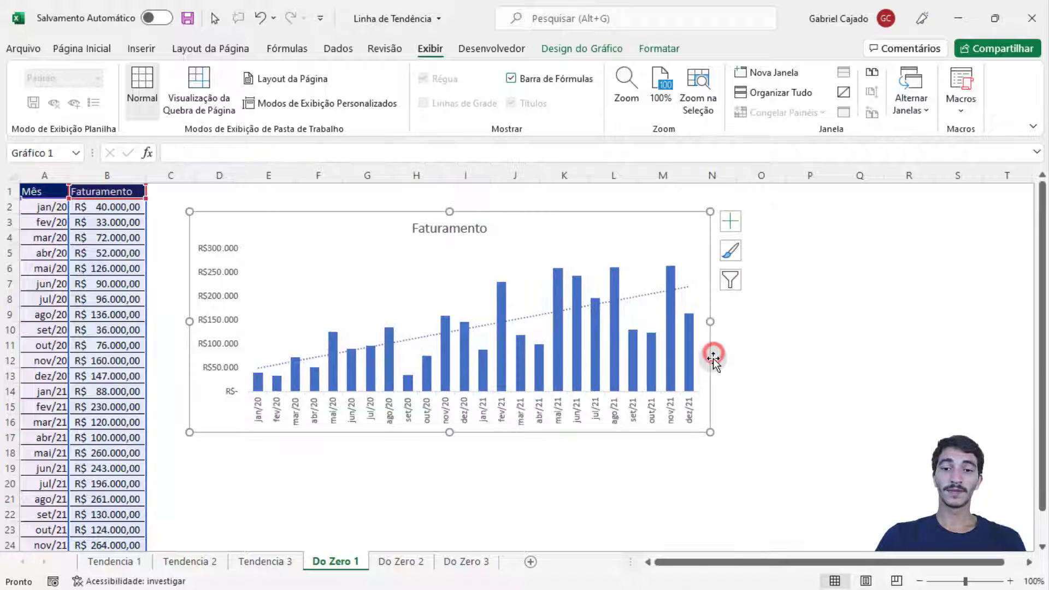
left_click(742, 359)
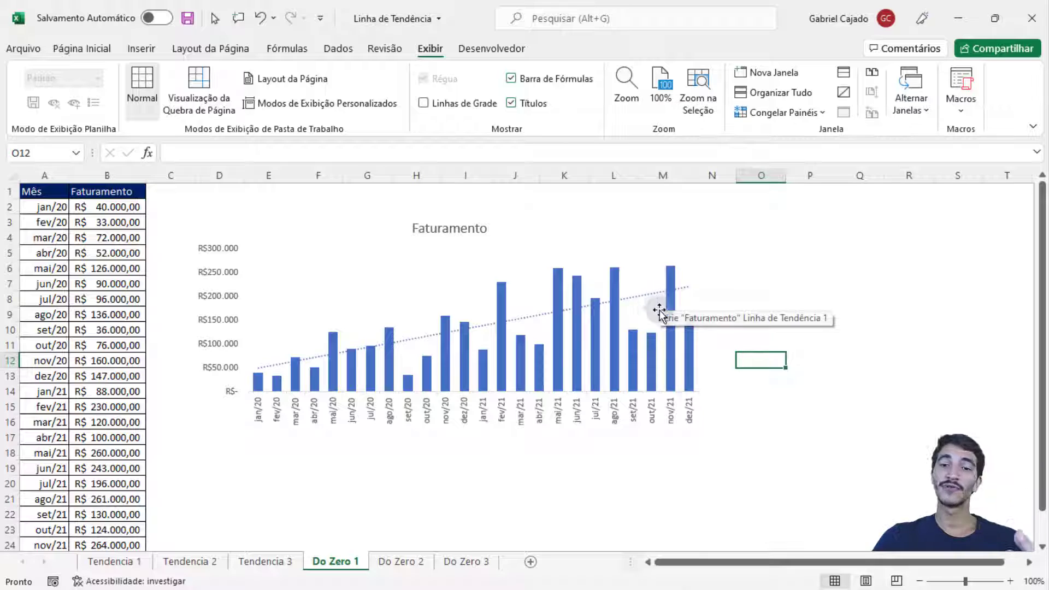
left_click(645, 298)
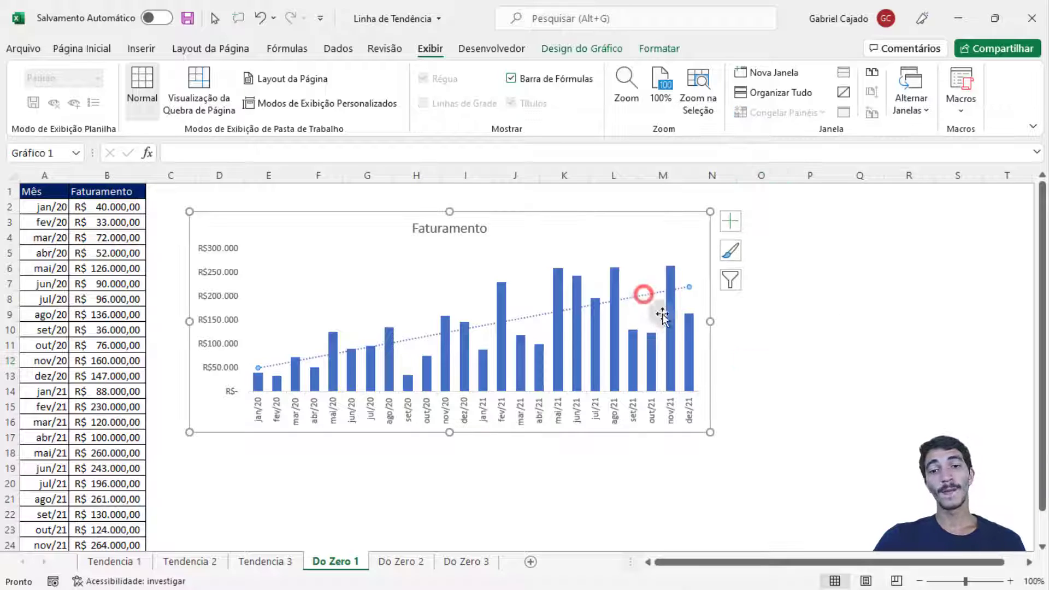
left_click(738, 358)
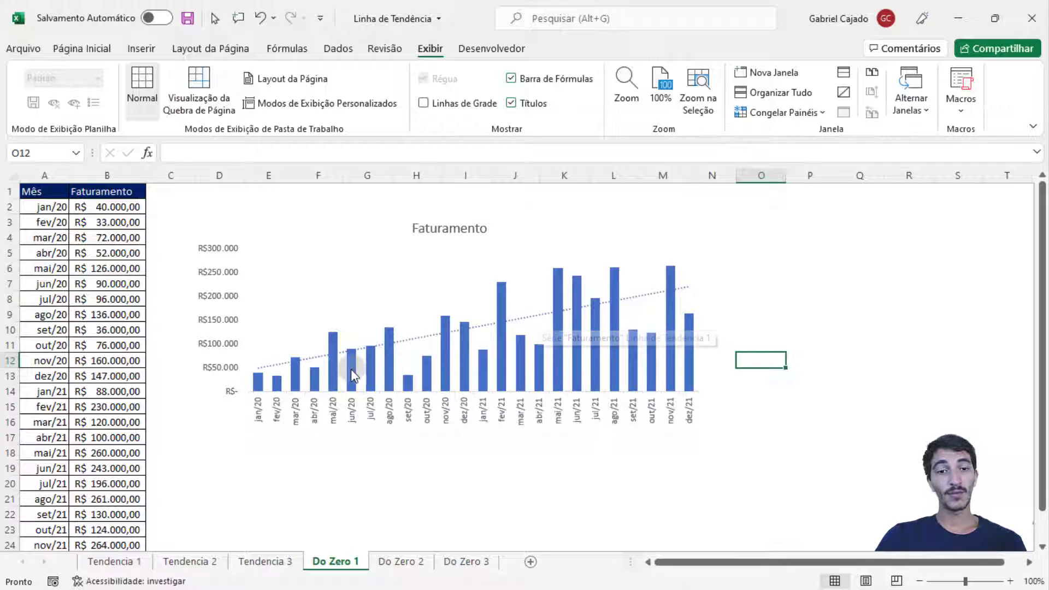
mouse_move(351, 368)
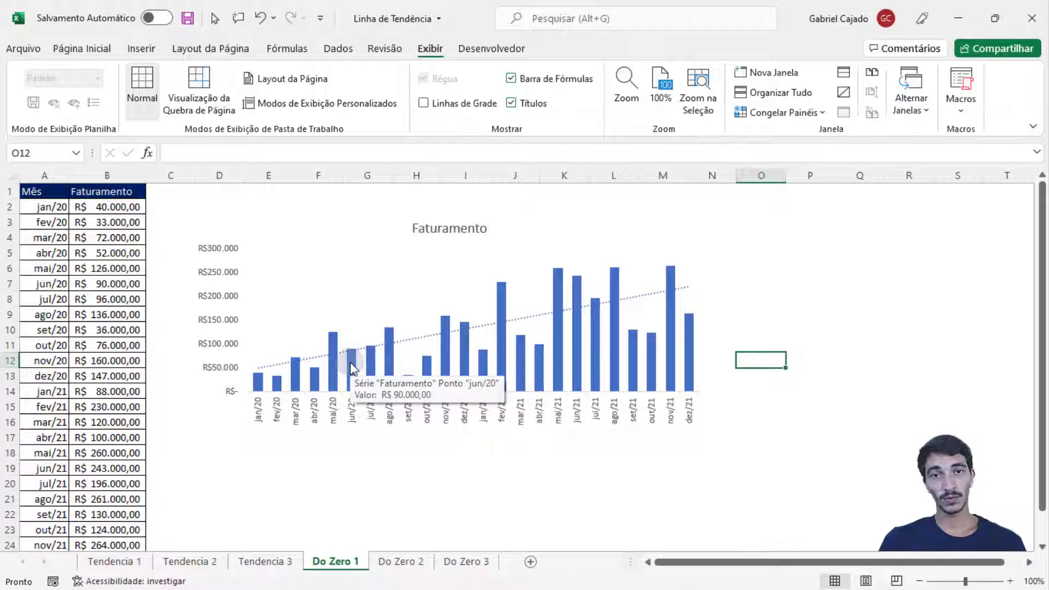
left_click(684, 286)
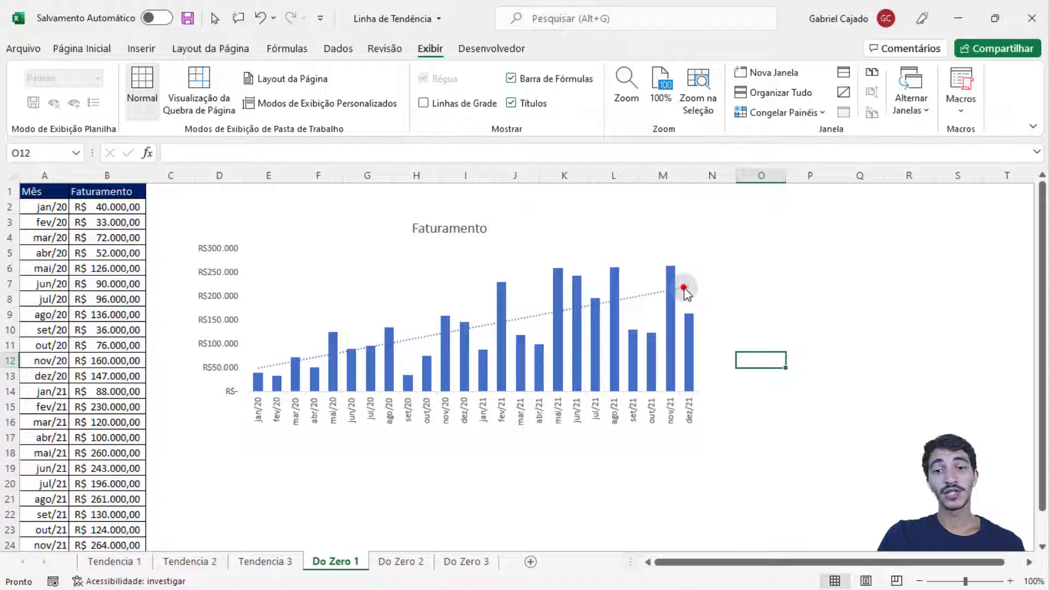
left_click(708, 312)
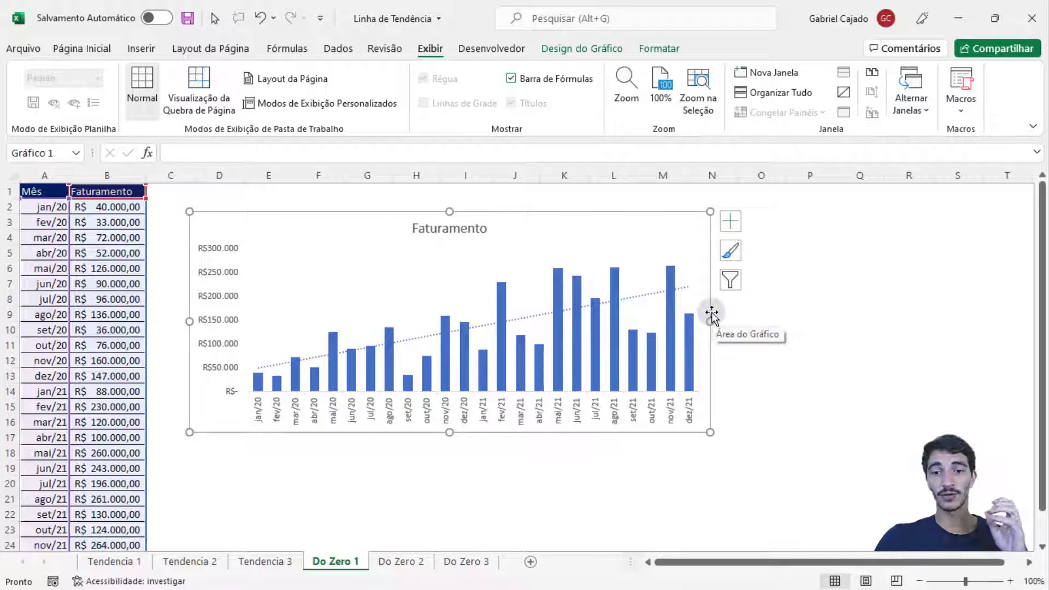
Open the formatting settings (Formatar Linha de Tendência) for the Faturamento chart's trendline.
right_click(649, 298)
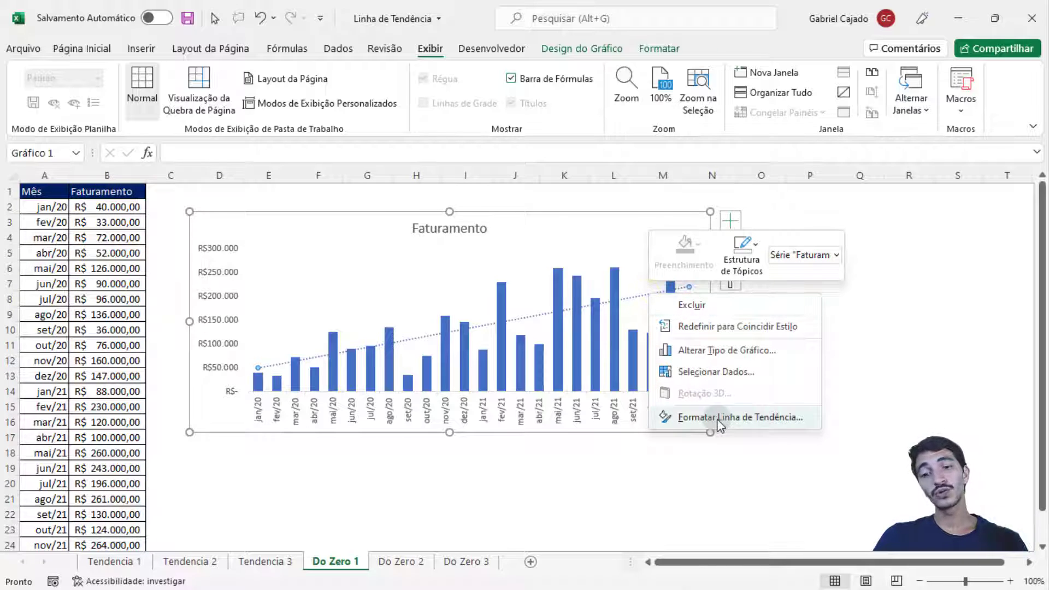
left_click(643, 297)
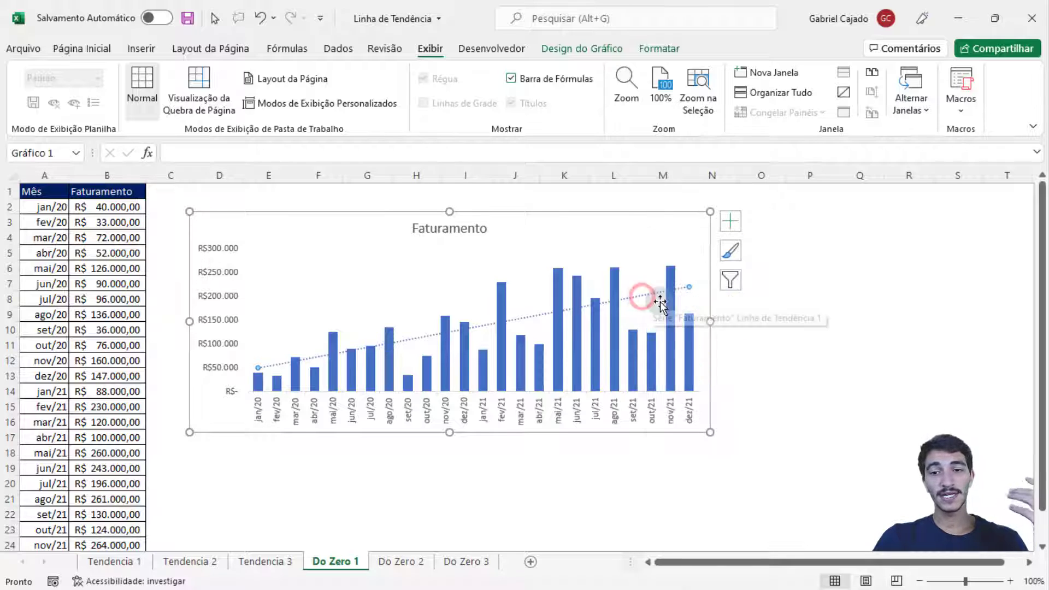
right_click(652, 292)
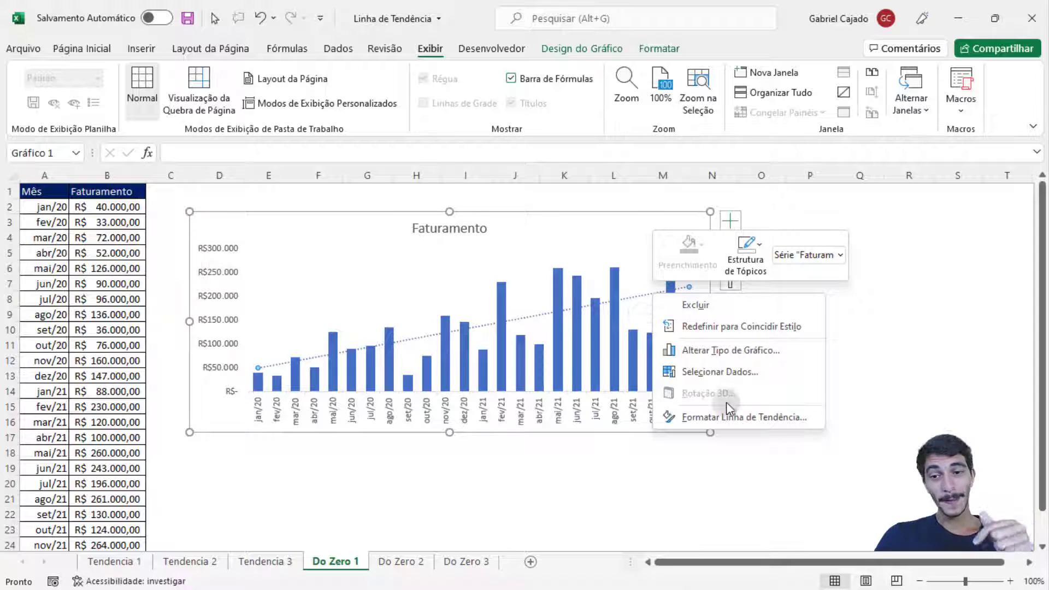
left_click(702, 417)
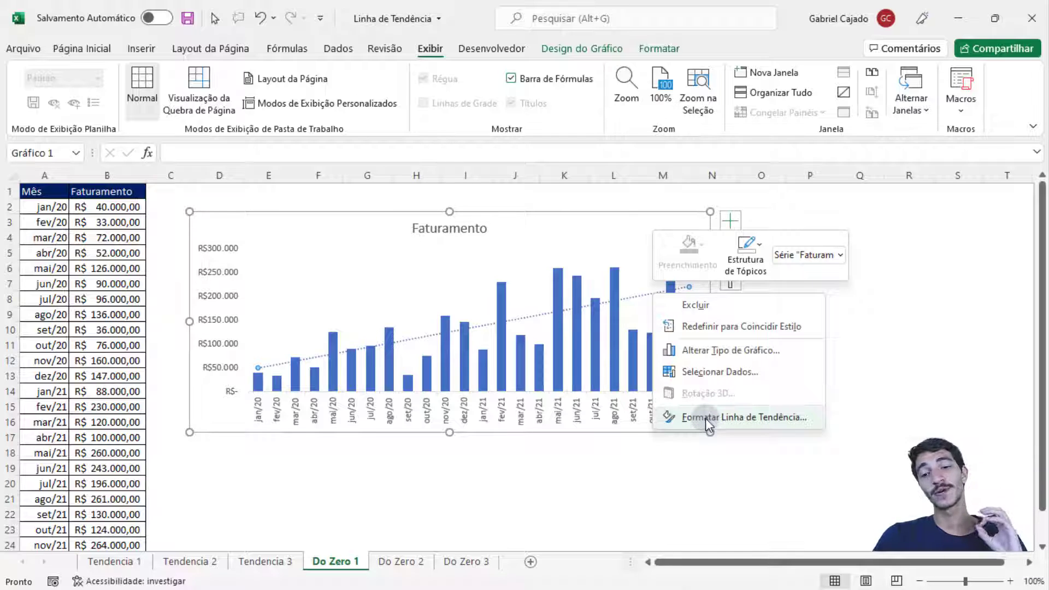
left_click(706, 418)
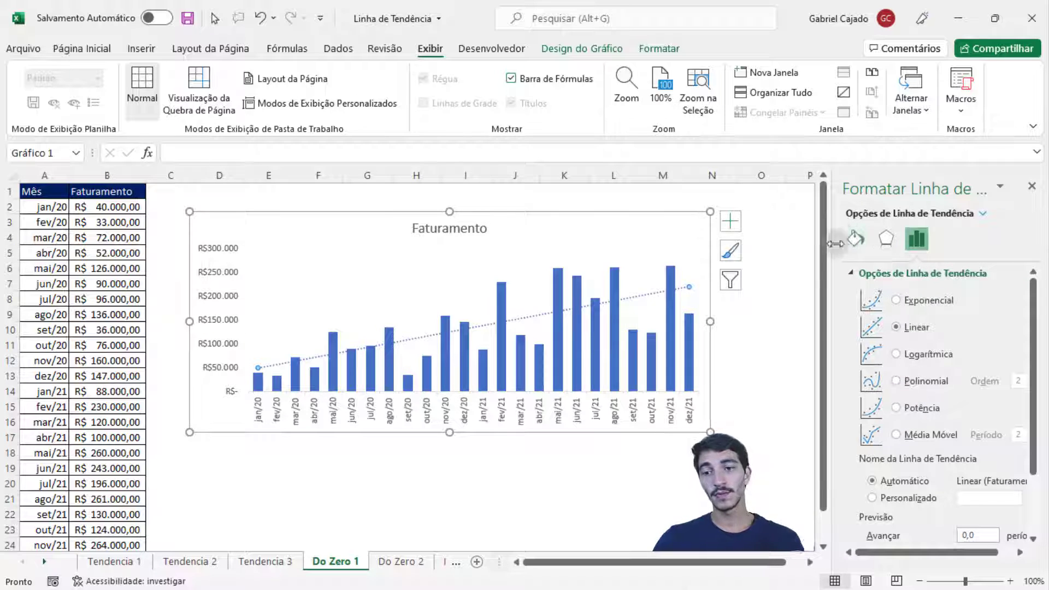
Change the line colour of the Faturamento trendline to the standard dark red.
left_click(857, 238)
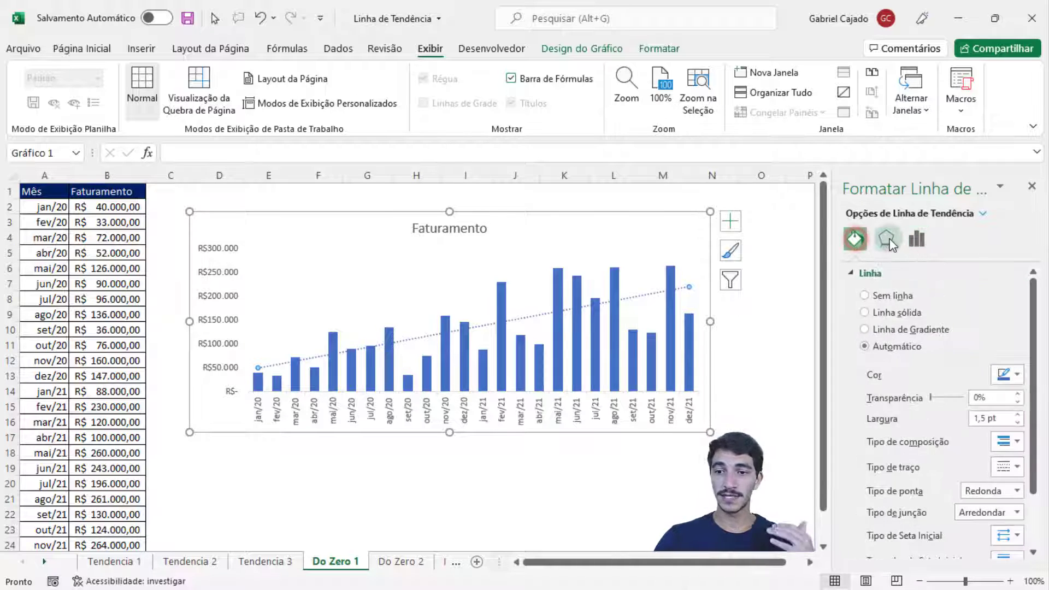
left_click(887, 239)
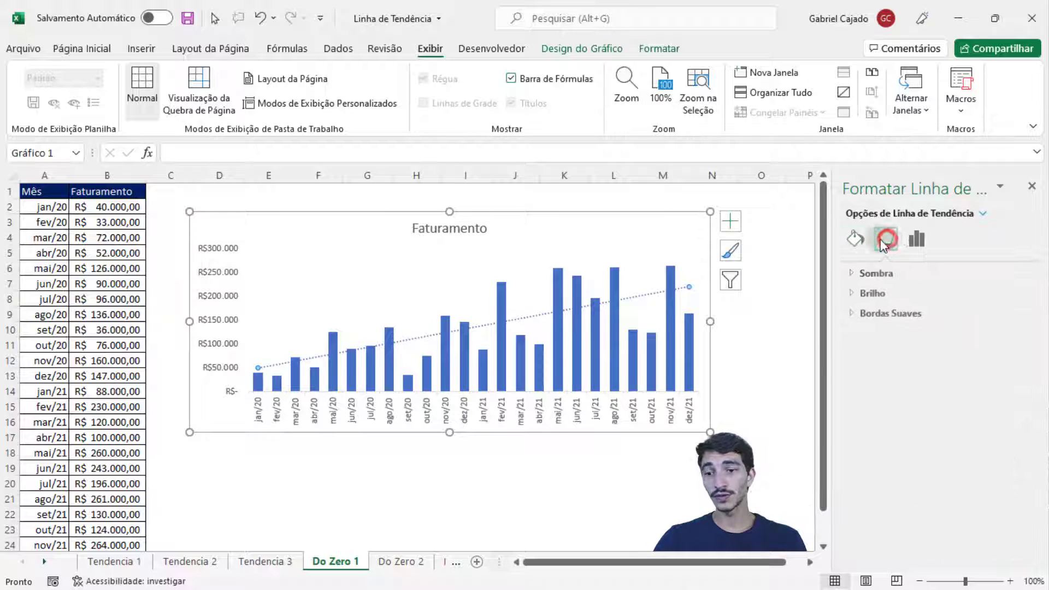
left_click(916, 238)
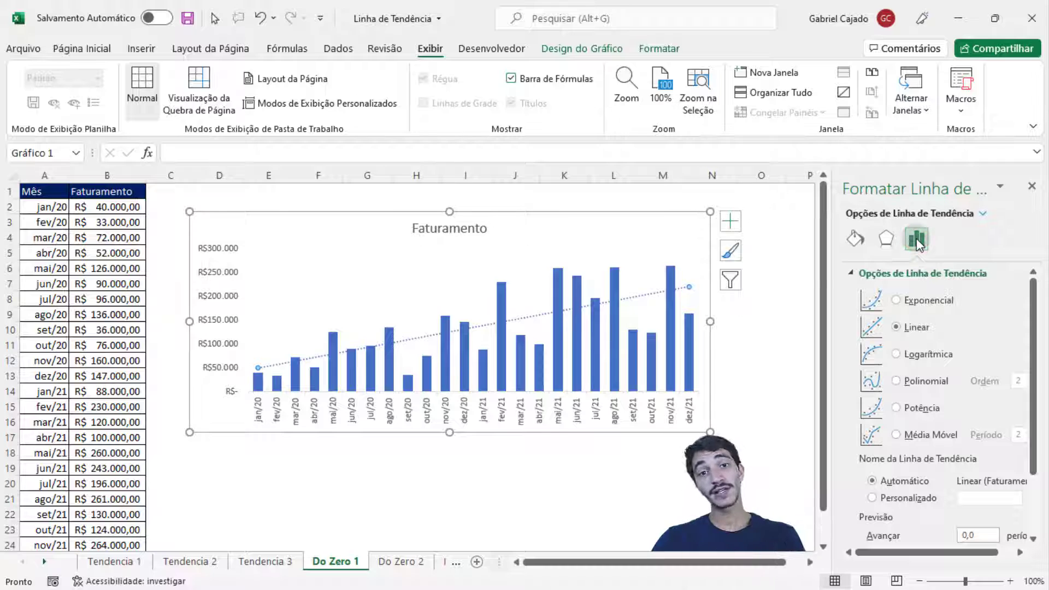
left_click(858, 241)
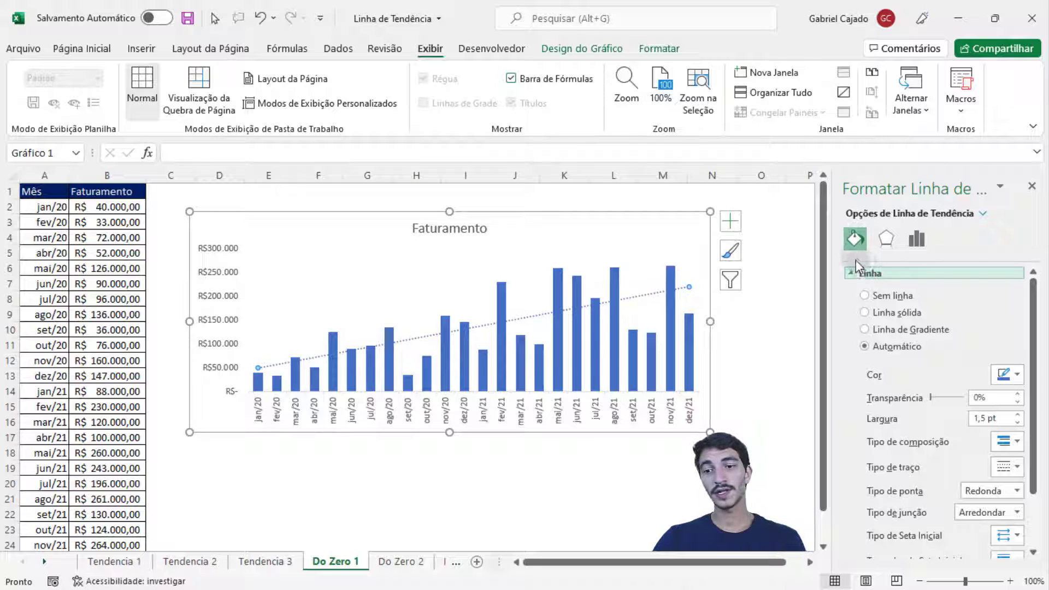
left_click(1011, 373)
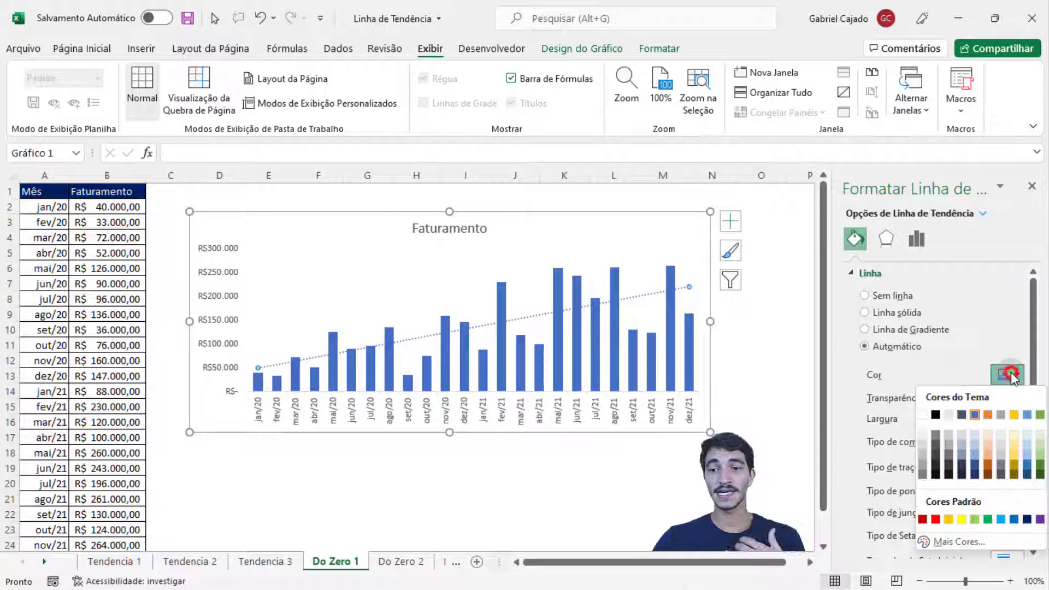
left_click(922, 519)
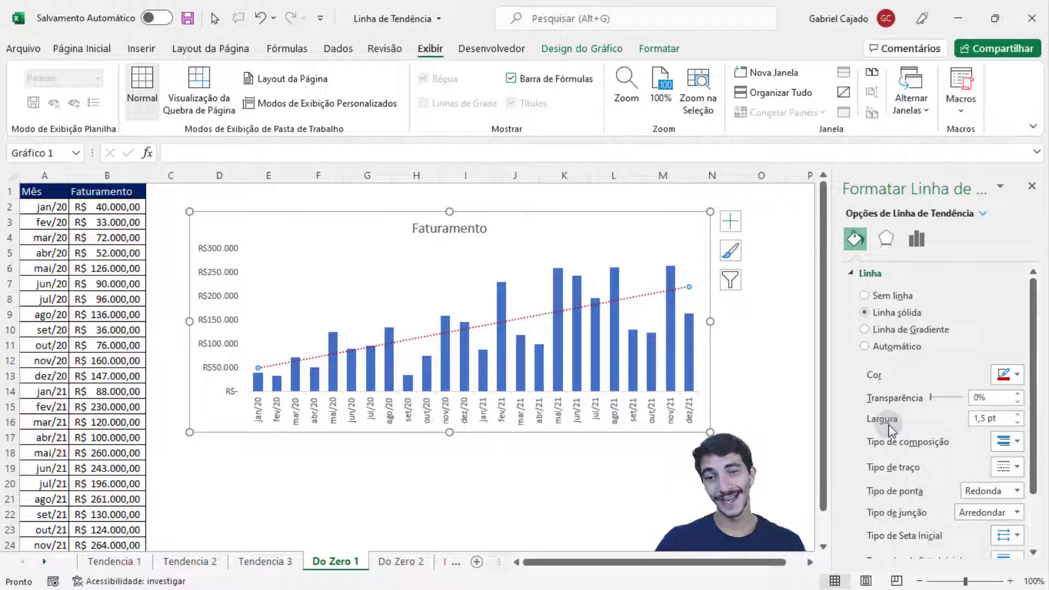
Extend the Faturamento trendline's forecast (Previsão, Avançar) by 6 periods in the trendline options.
left_click(915, 241)
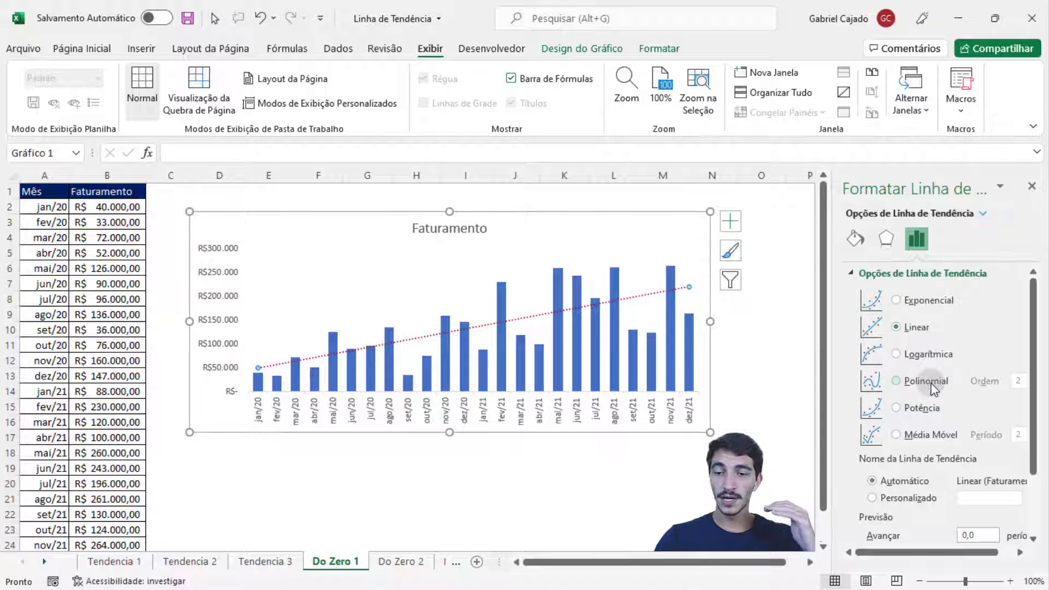
scroll(934, 396, "down", 1)
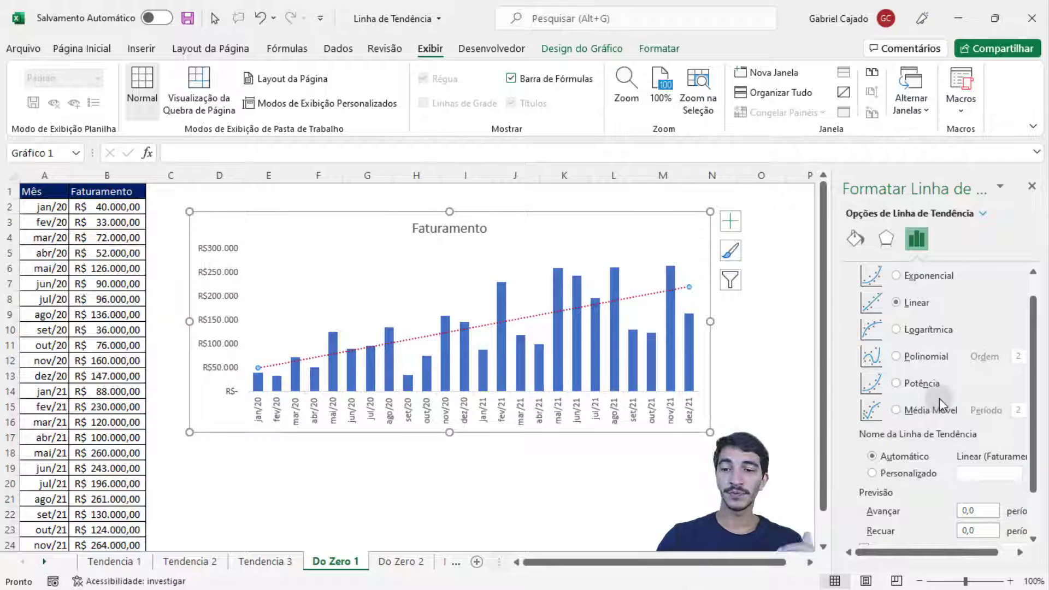
scroll(935, 404, "up", 1)
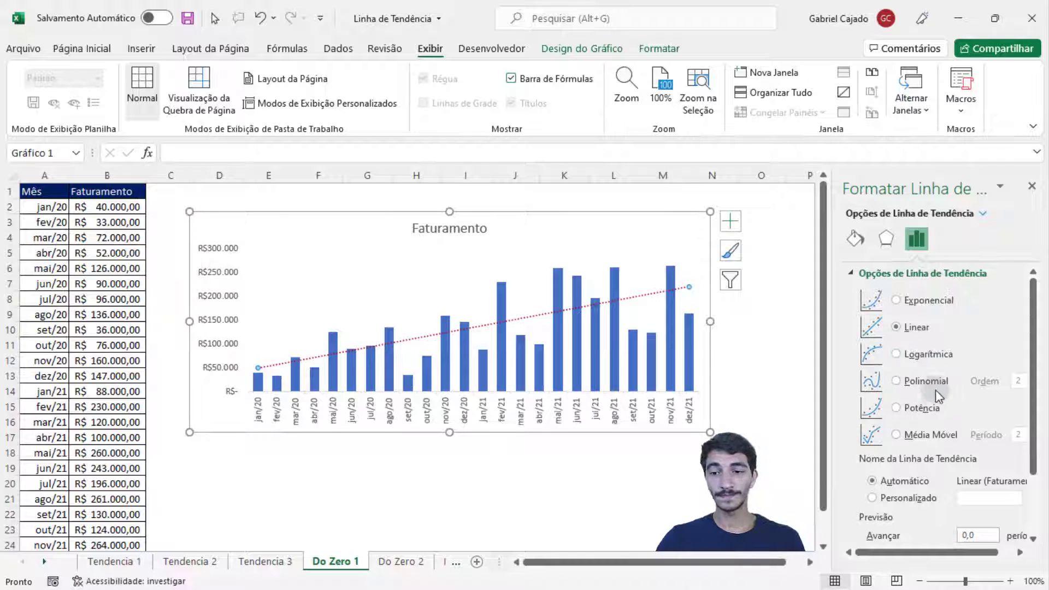
scroll(921, 407, "down", 1)
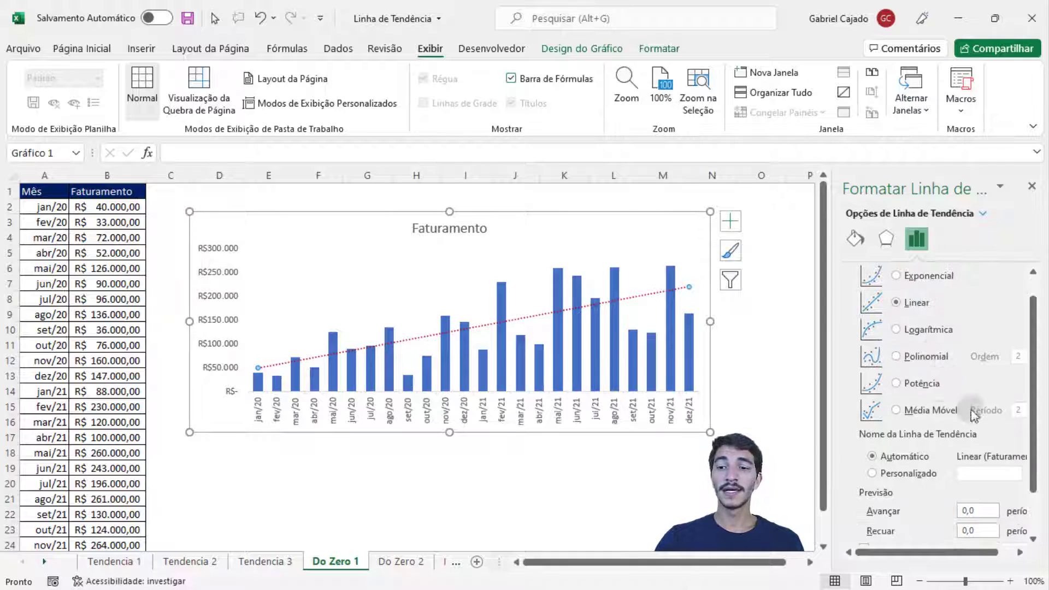
scroll(943, 370, "up", 1)
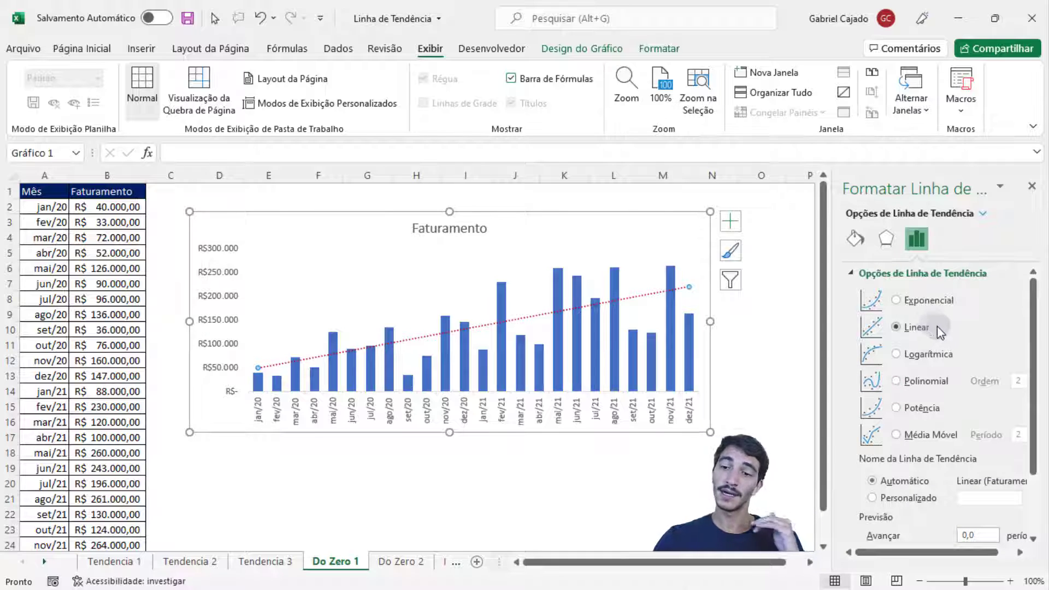
scroll(919, 349, "down", 3)
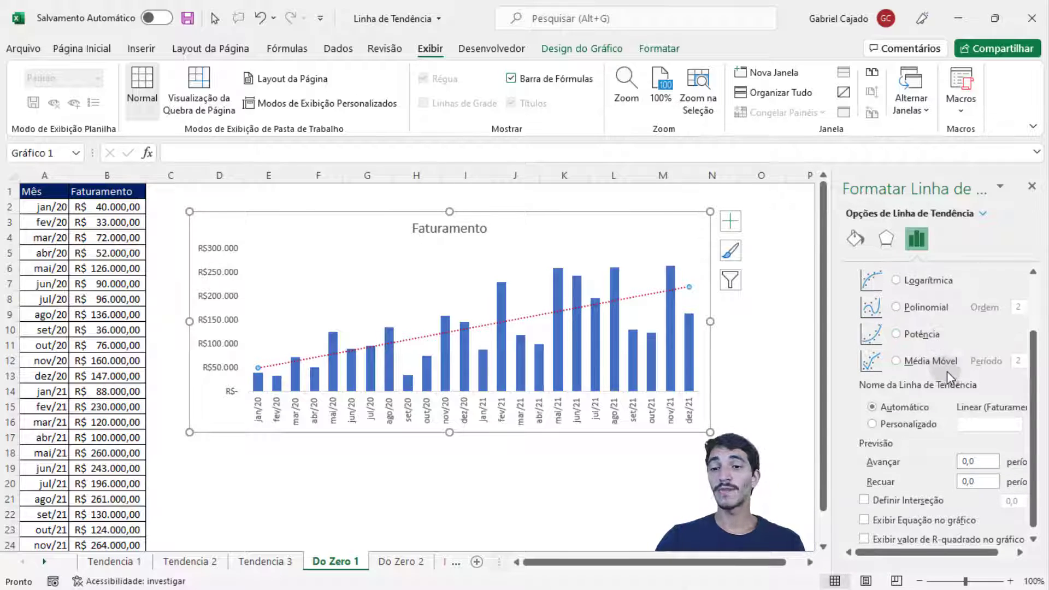
scroll(946, 372, "down", 1)
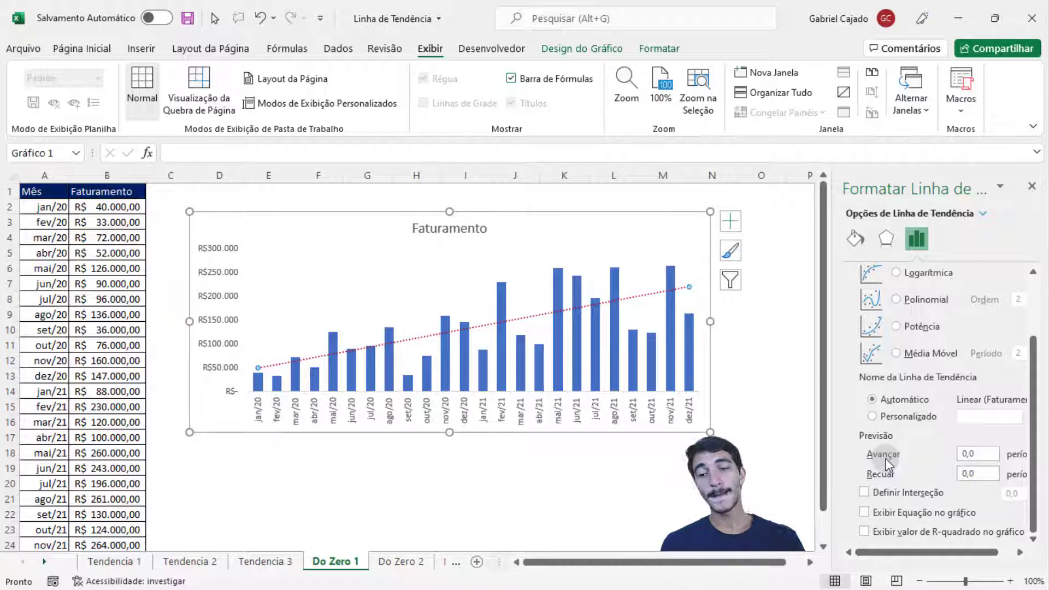
left_click(986, 454)
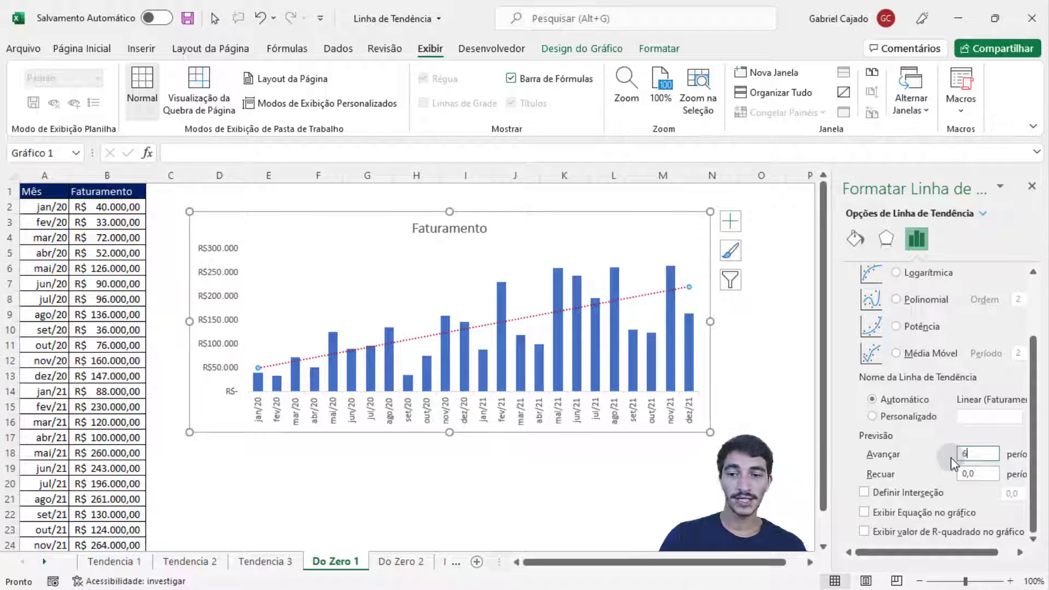
key("Return")
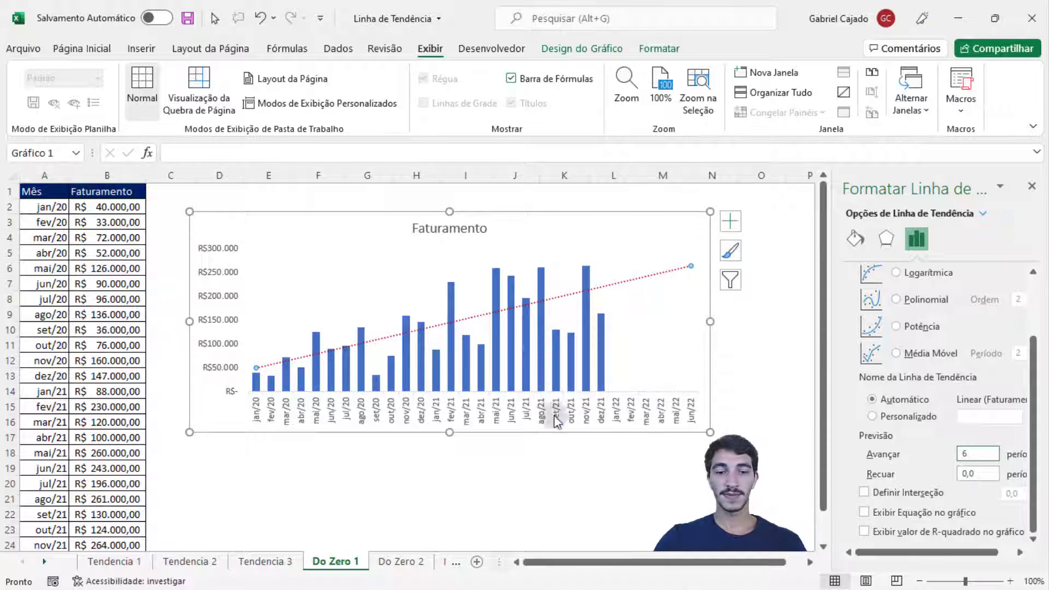
On the Do Zero 2 sheet, dismiss the formatting pane and widen the Qtd de Vendas chart to about the end of column O.
left_click(404, 561)
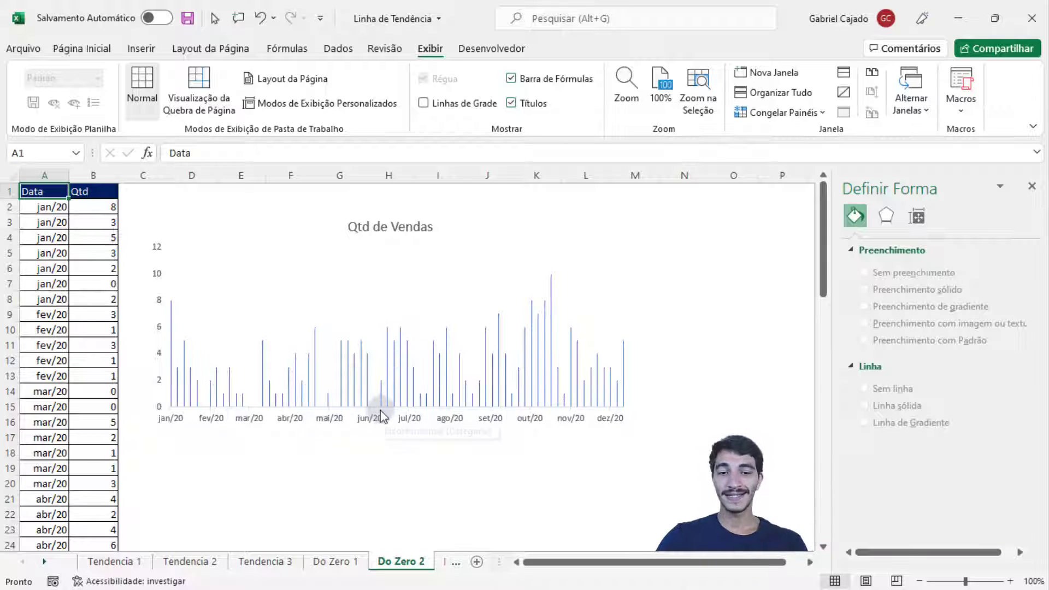
left_click(1031, 187)
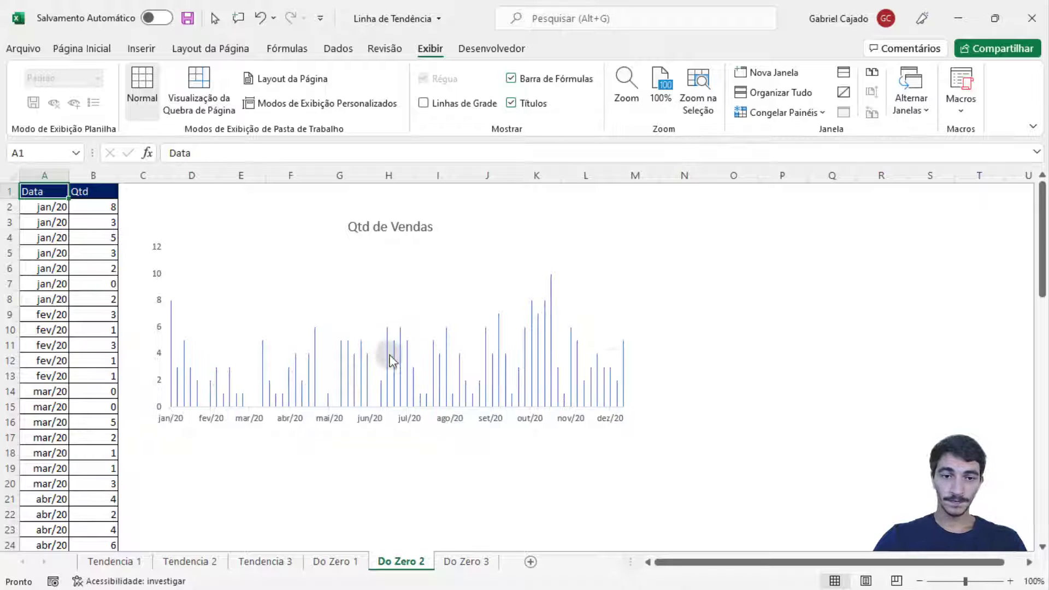
left_click(631, 327)
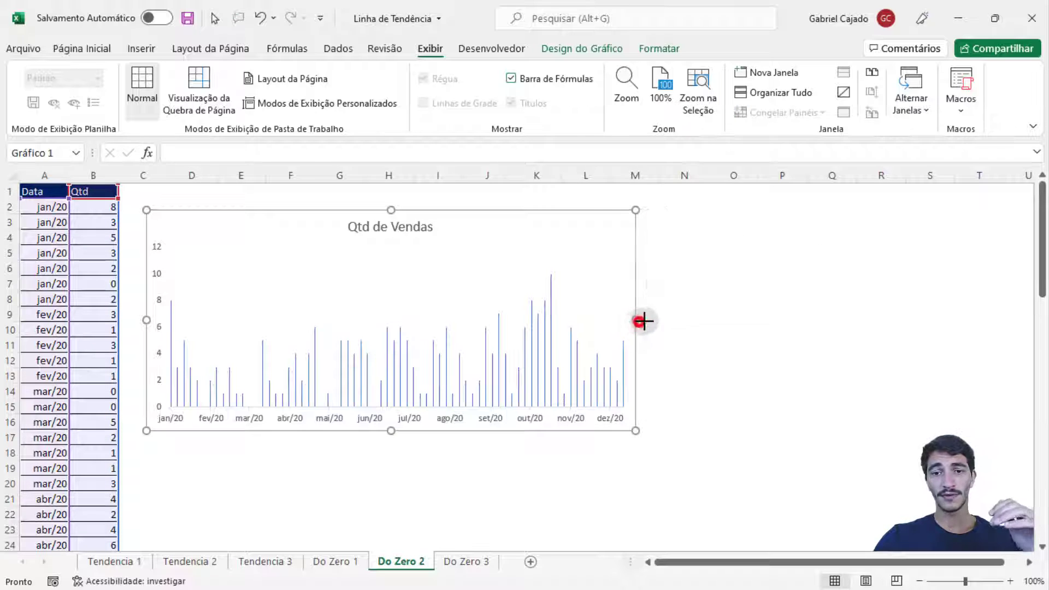
left_click_drag(643, 321, 759, 316)
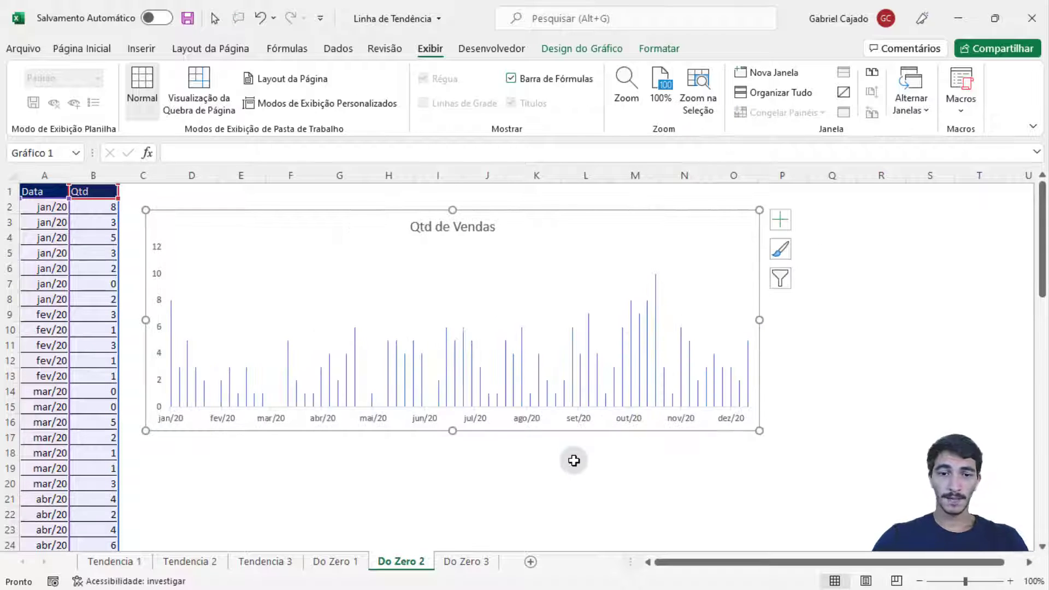
left_click(551, 467)
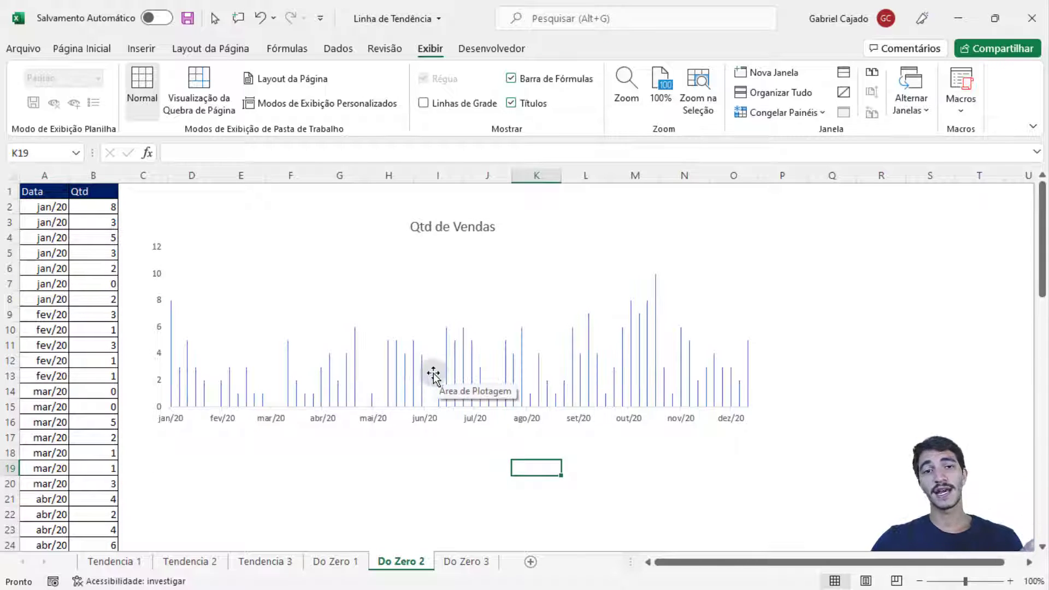
mouse_move(422, 382)
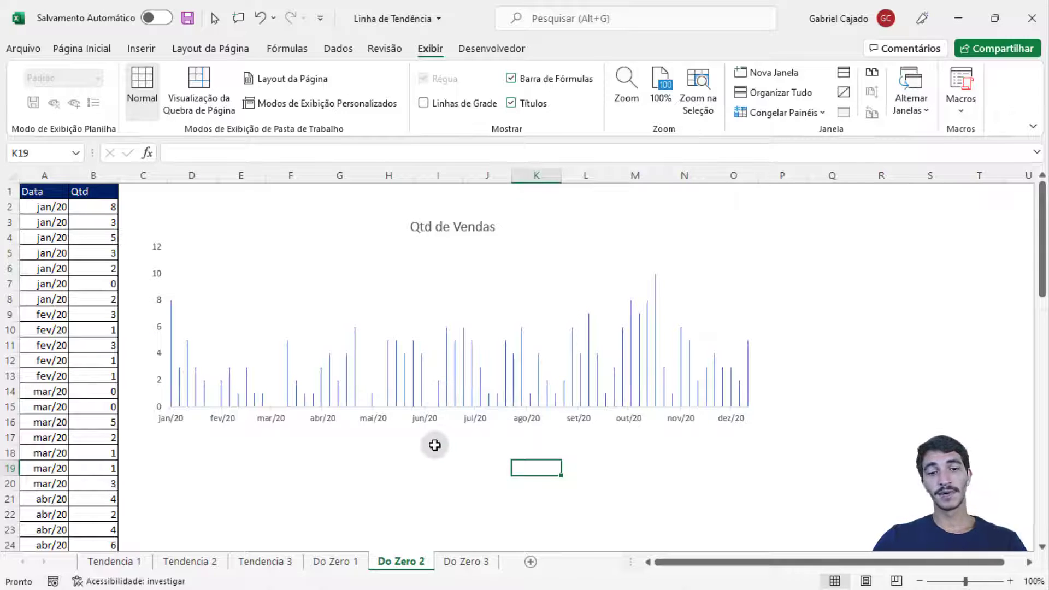
Add a trendline (Linha de Tendência) to the Qtd de Vendas chart on the Do Zero 2 sheet.
left_click(743, 310)
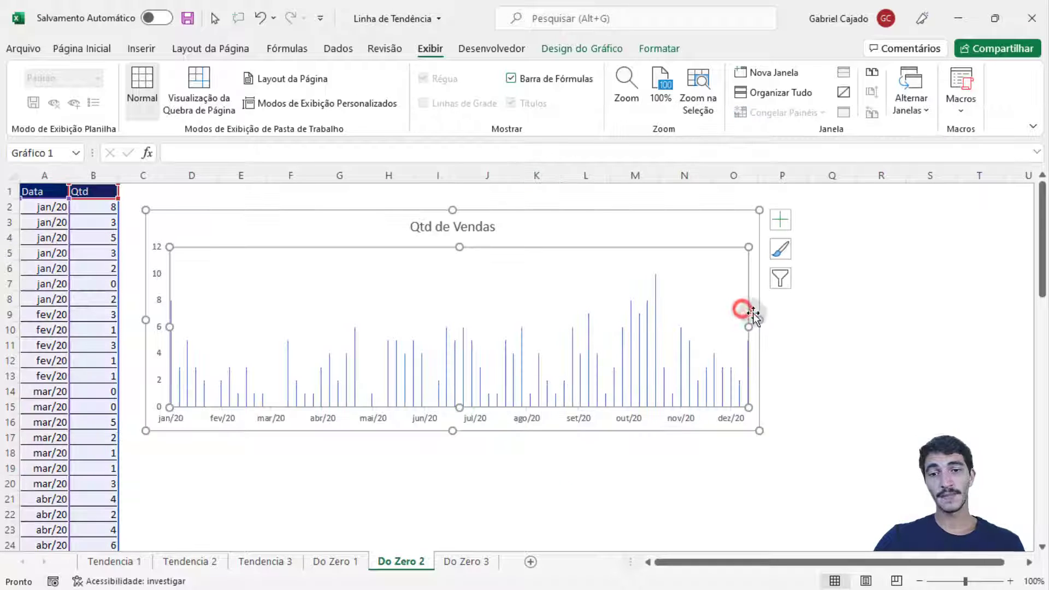
left_click(753, 315)
left_click(780, 219)
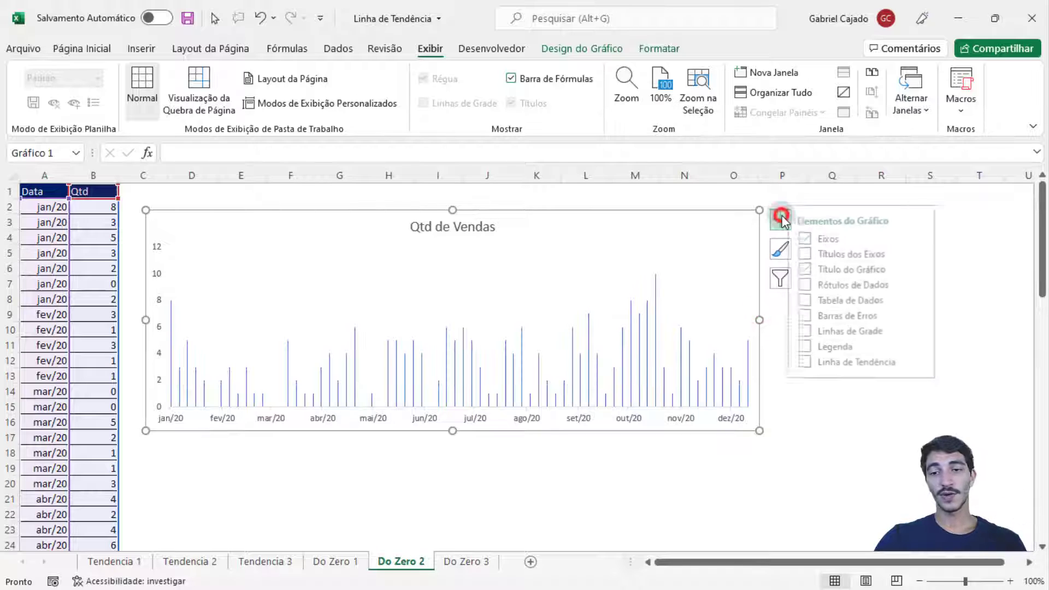
left_click(817, 362)
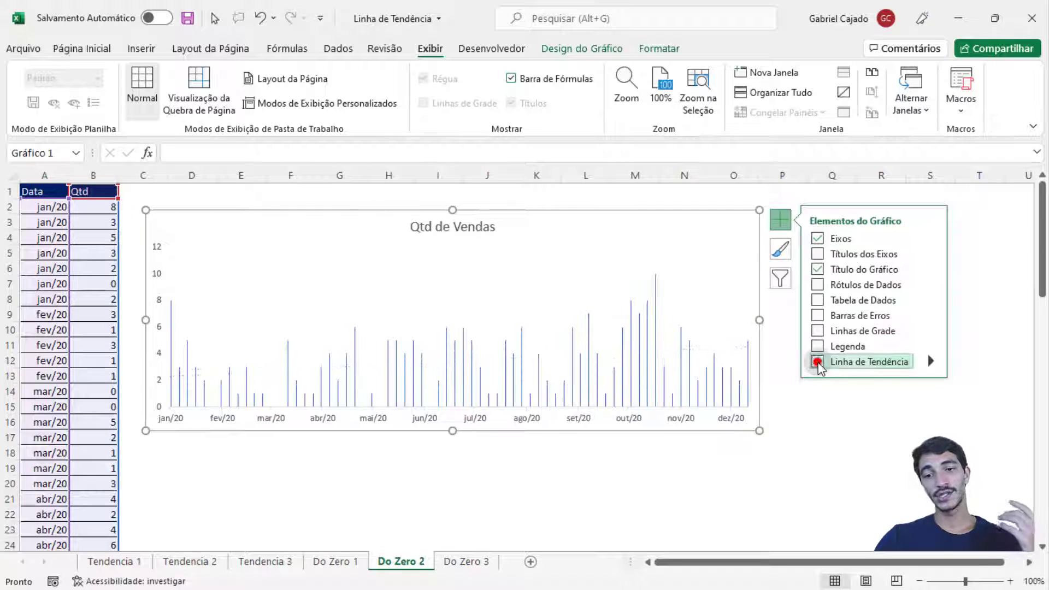
left_click(811, 392)
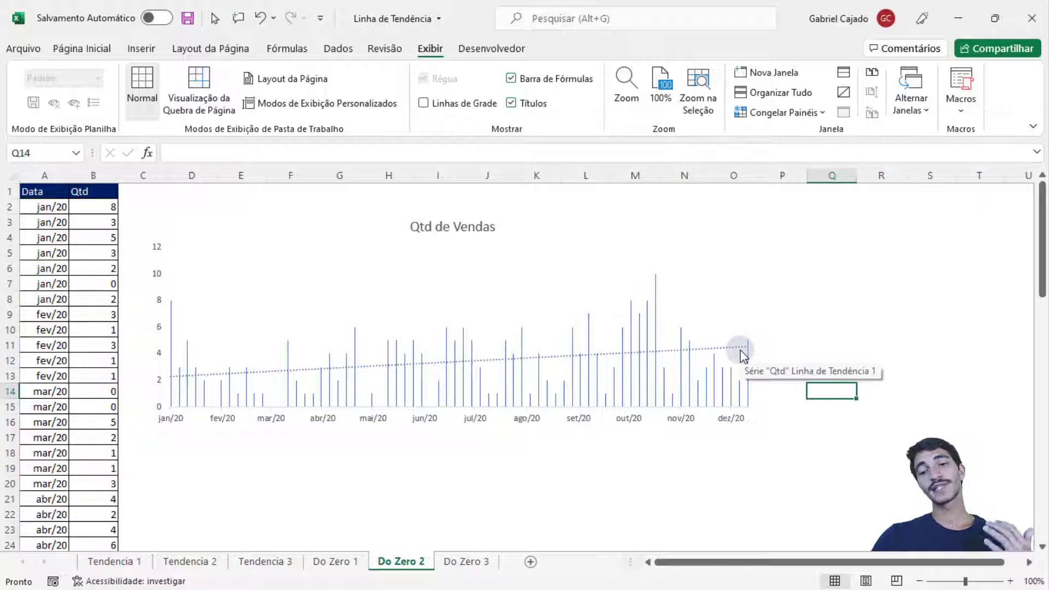
Open the formatting settings (Formatar Linha de Tendência) for the Qtd de Vendas chart's trendline and look through the available types.
right_click(720, 351)
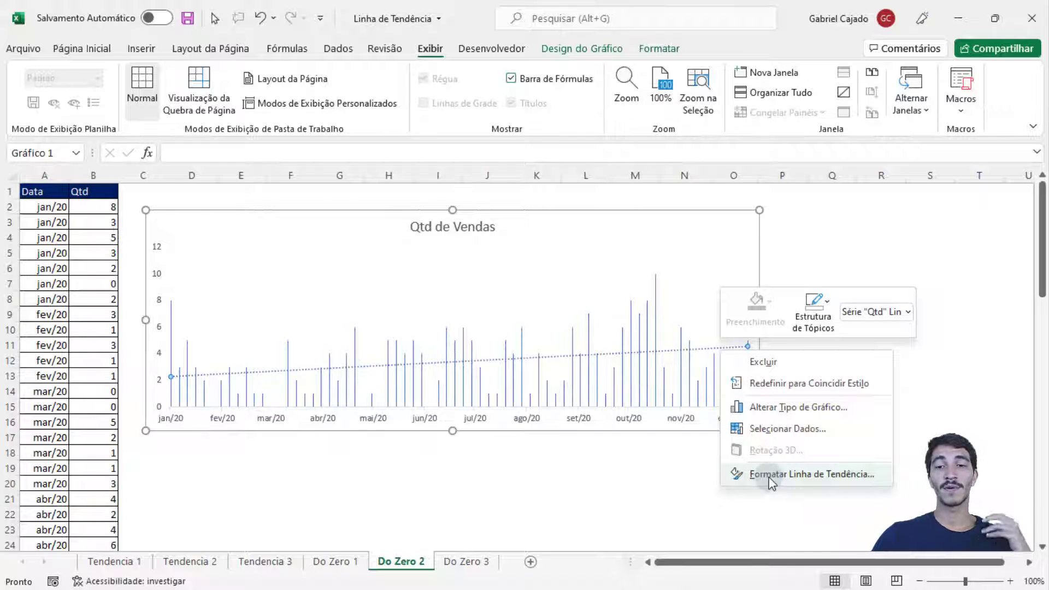
left_click(705, 345)
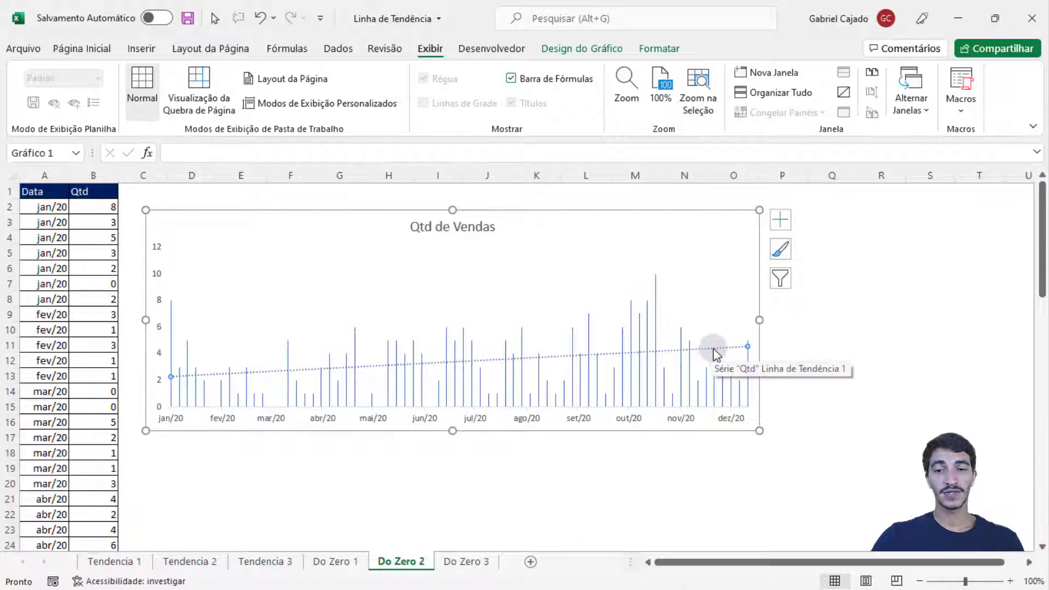
right_click(713, 349)
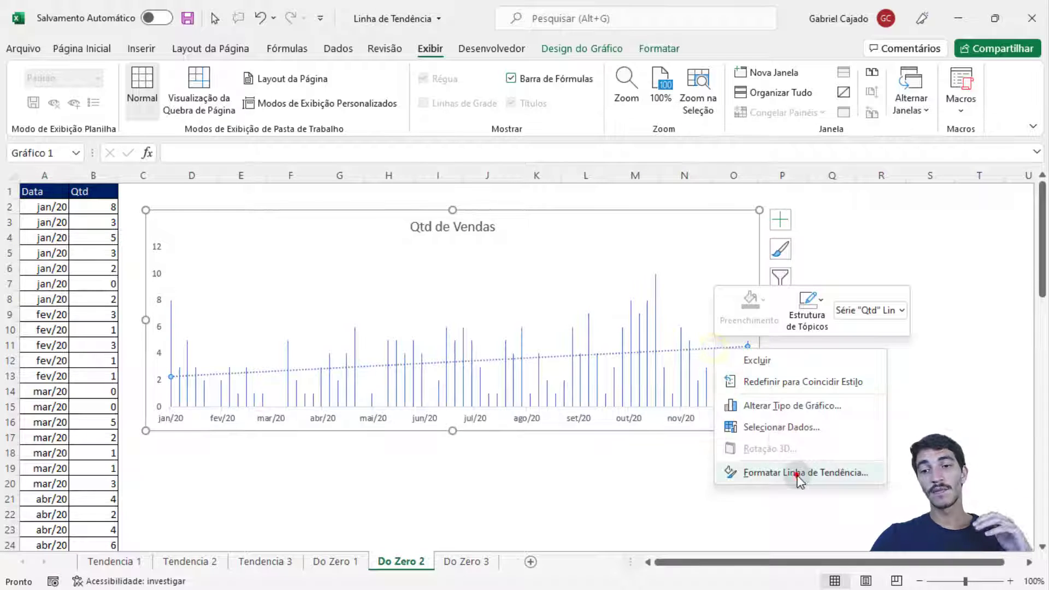
left_click(765, 471)
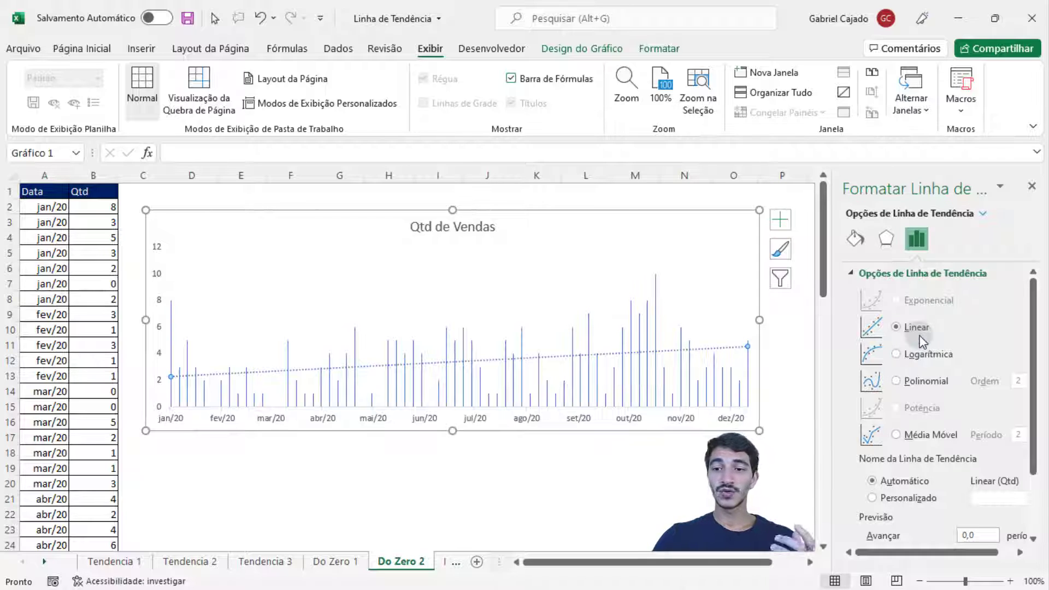
scroll(921, 344, "down", 1)
scroll(927, 350, "up", 1)
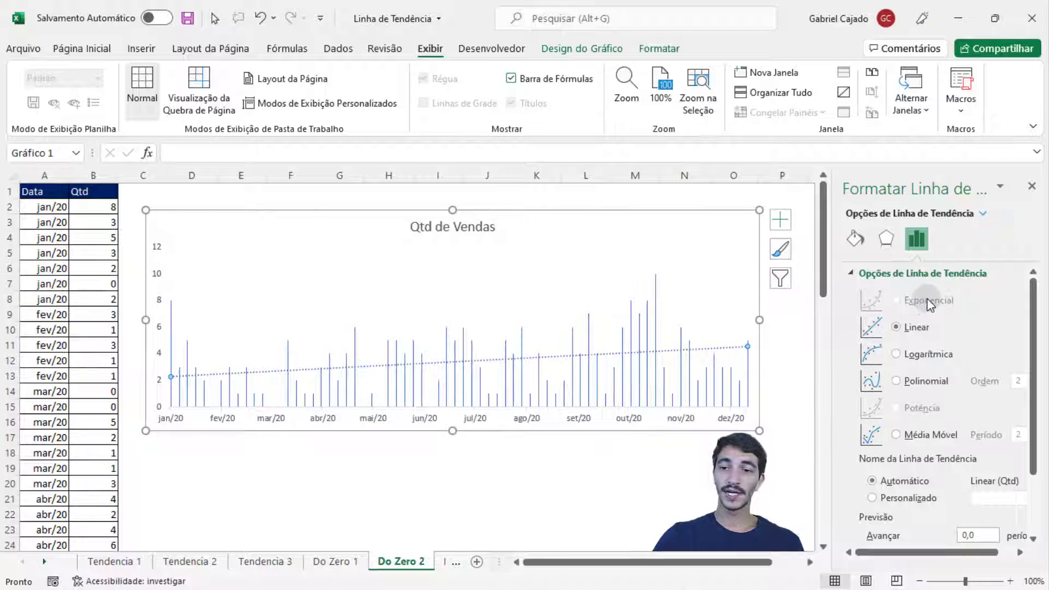
Change the Qtd de Vendas trendline type to Polinomial with order (Ordem) 3.
left_click(912, 352)
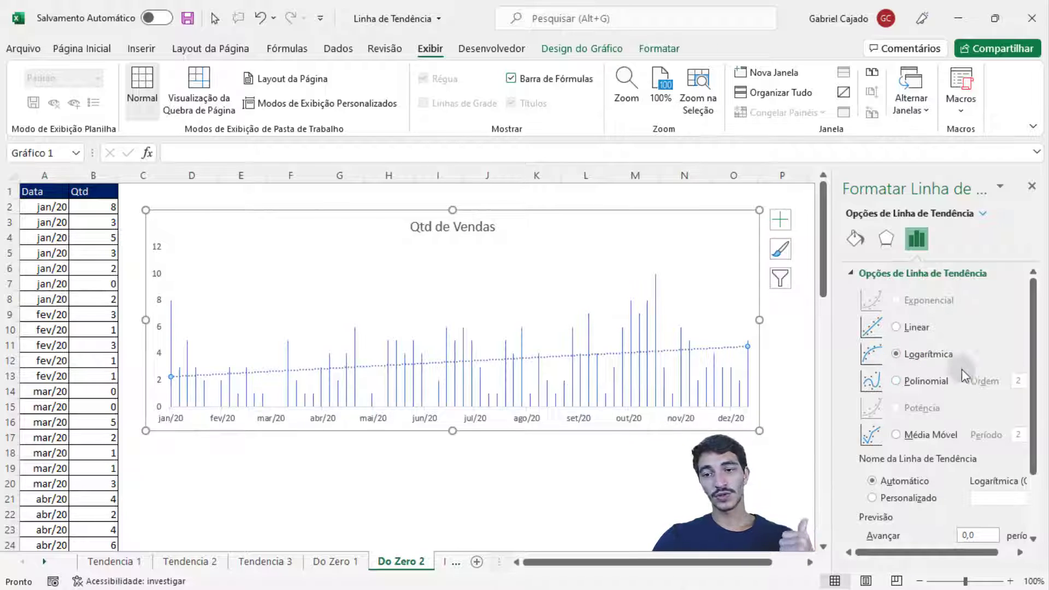
left_click(921, 382)
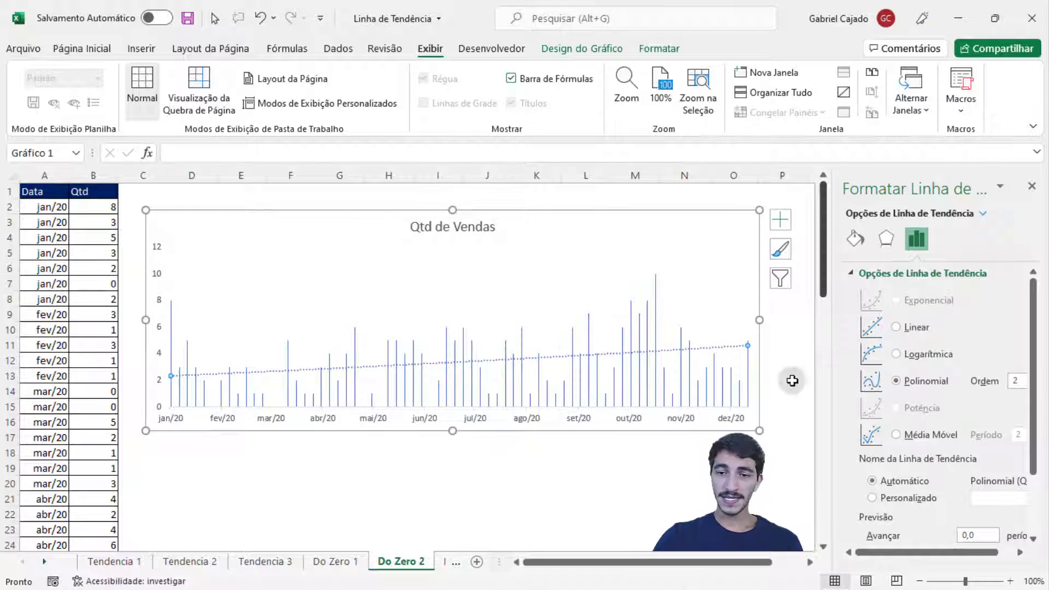
double_click(1017, 381)
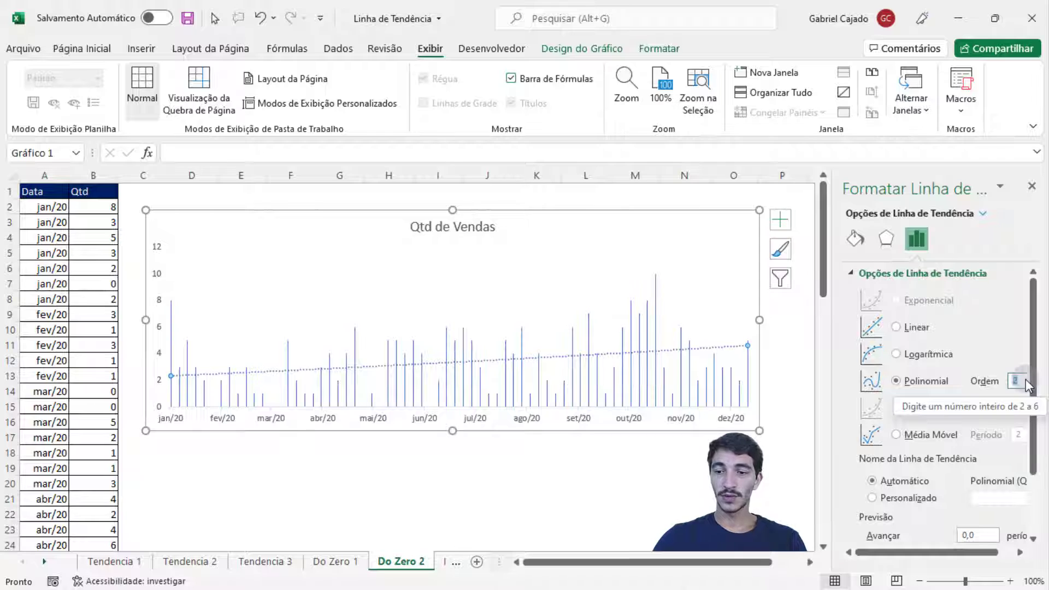
type("3")
key("Return")
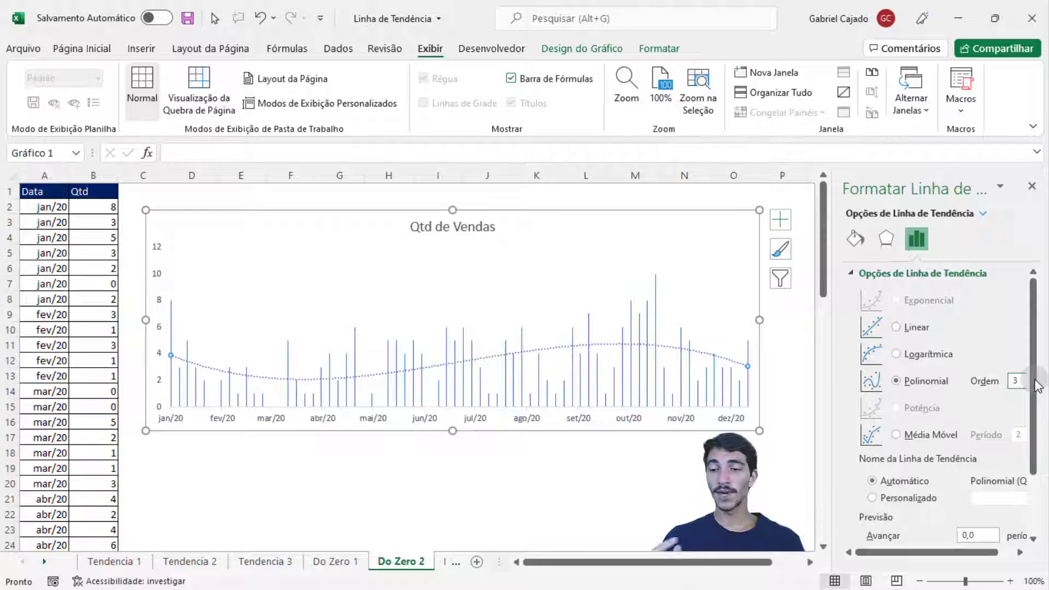
Display the trendline's R-squared value on the Qtd de Vendas chart and move its label above the curve's December end.
scroll(1014, 350, "down", 3)
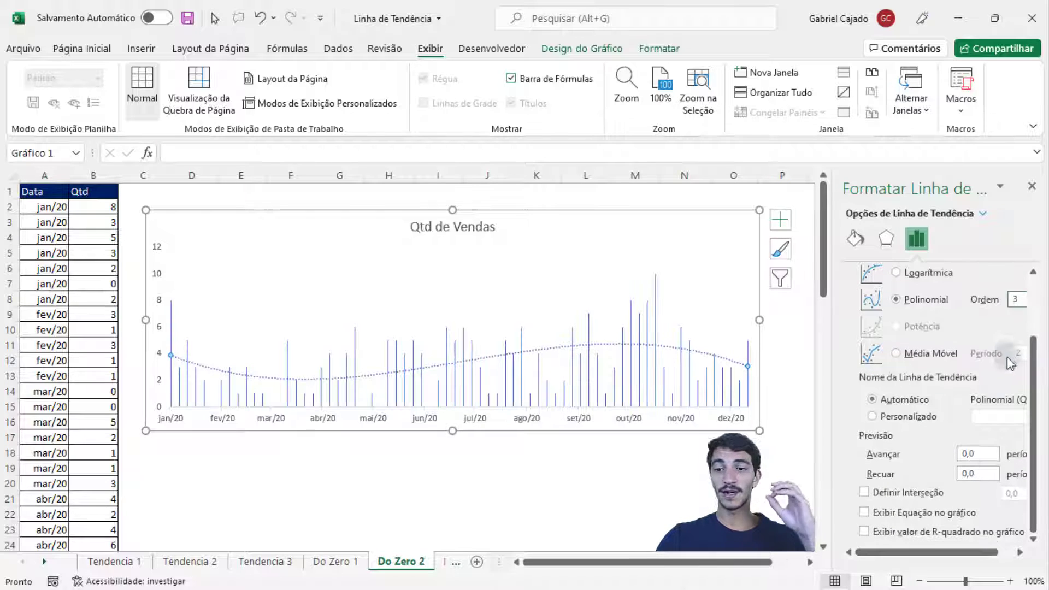
left_click(916, 534)
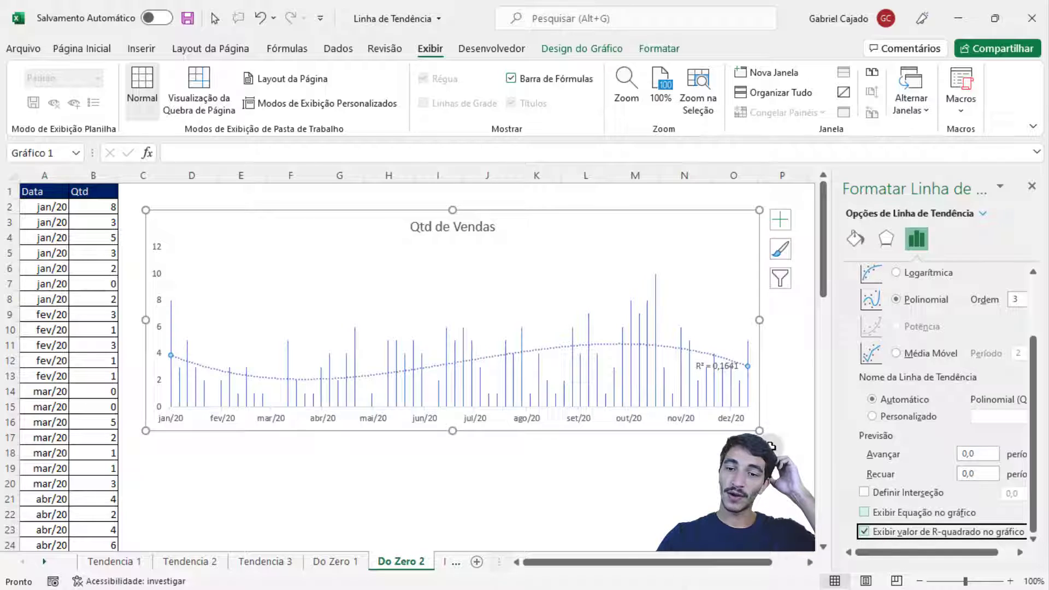
left_click(720, 363)
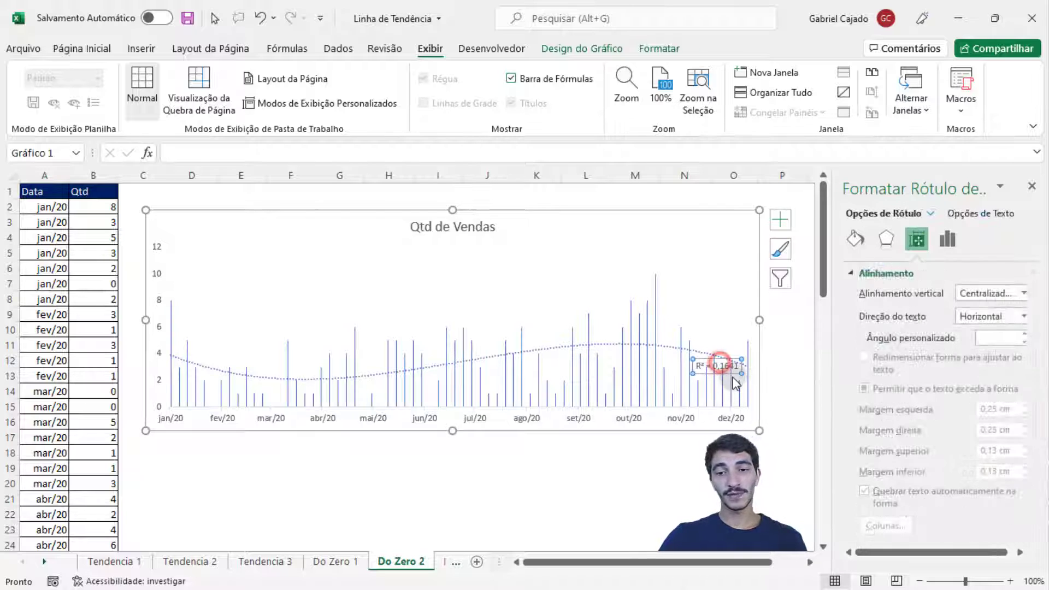
left_click_drag(728, 374, 731, 333)
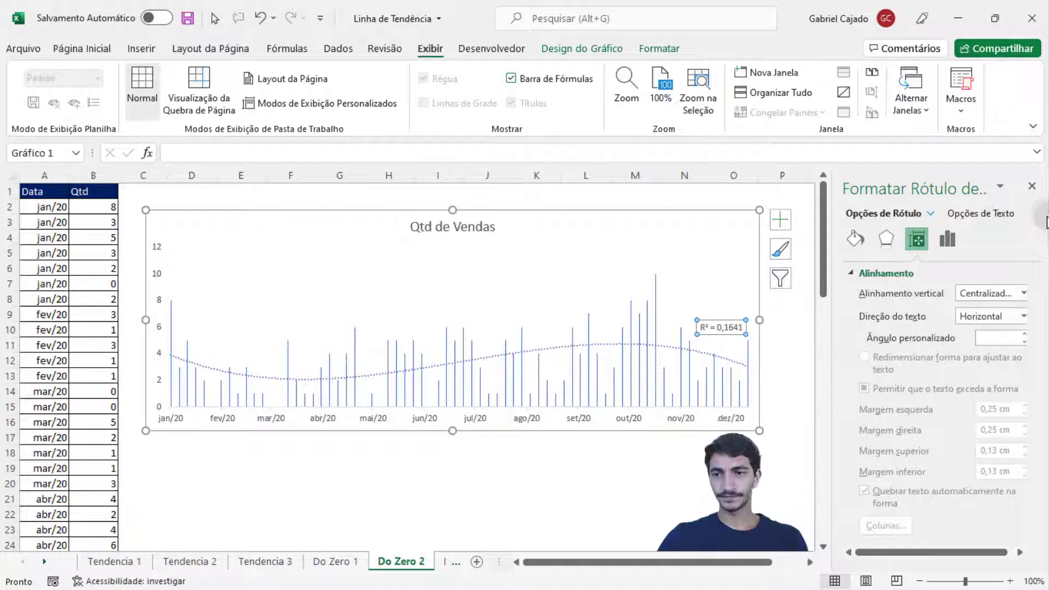
left_click(1031, 187)
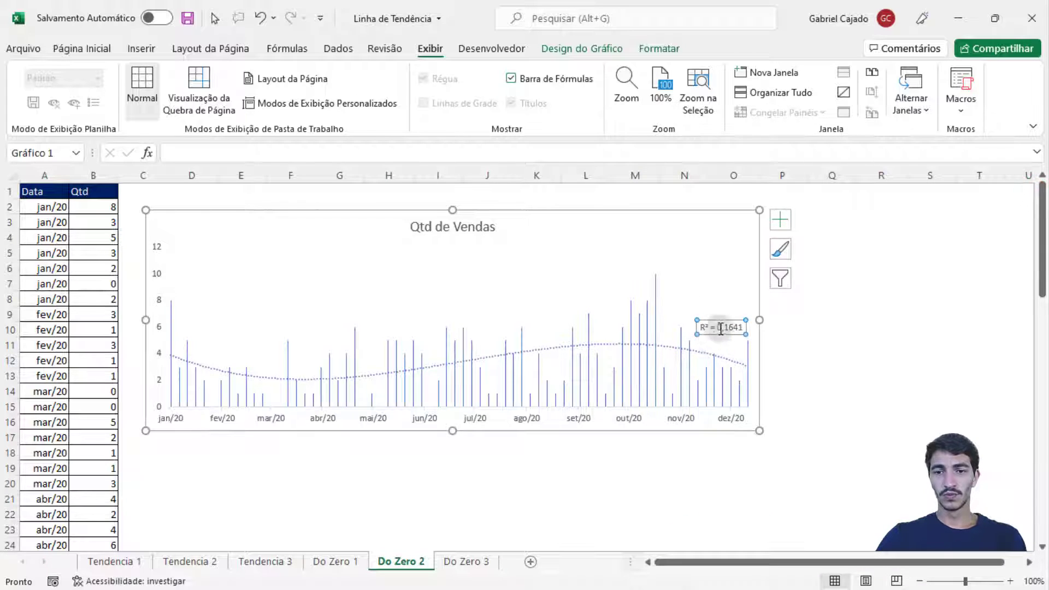
Increase the font size of the R² label on the Qtd de Vendas chart to 10,5.
key("ctrl")
left_click(77, 55)
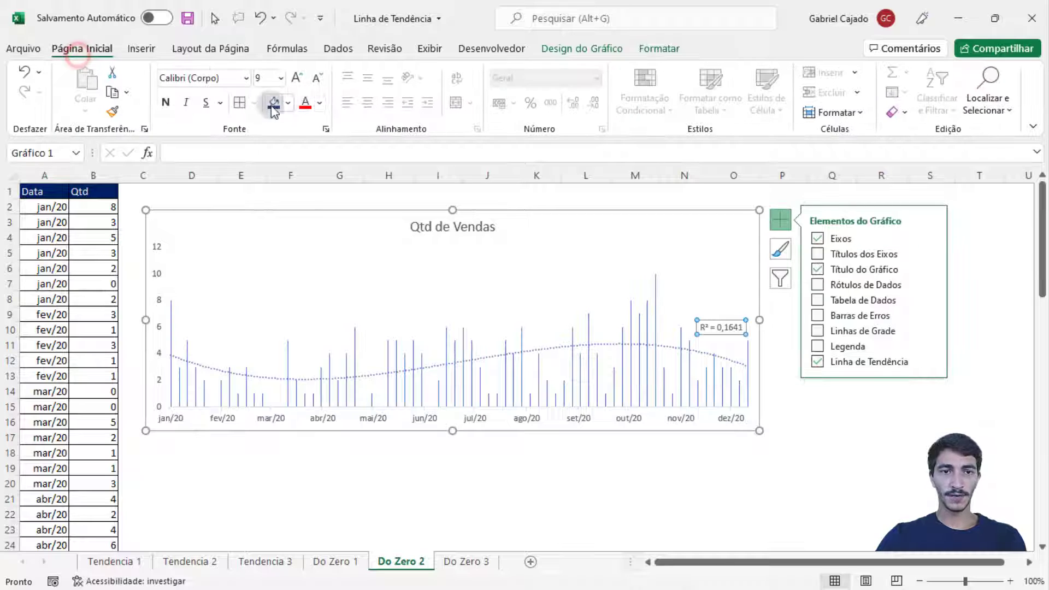
left_click(297, 76)
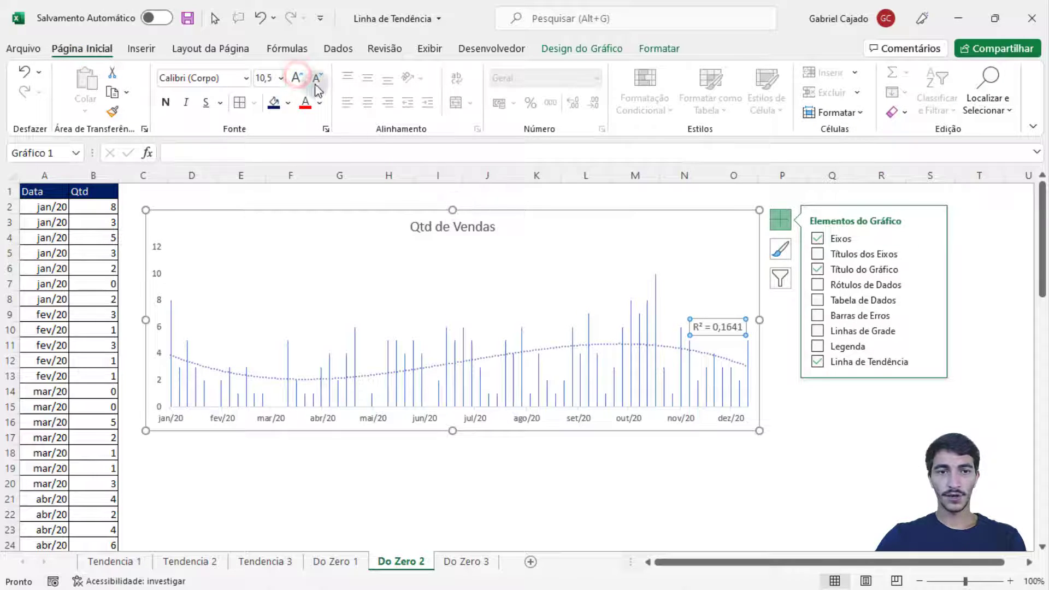
Increase the R² label's font size to 14 on the Qtd de Vendas chart and move the label higher above the curve.
left_click(296, 77)
left_click(297, 76)
left_click(297, 76)
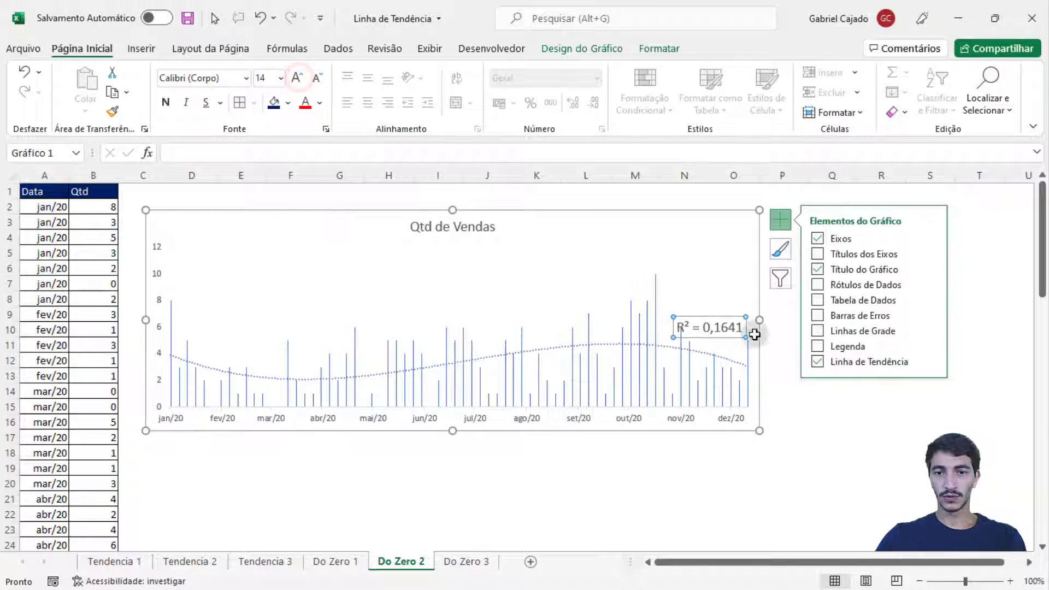
left_click_drag(732, 316, 731, 289)
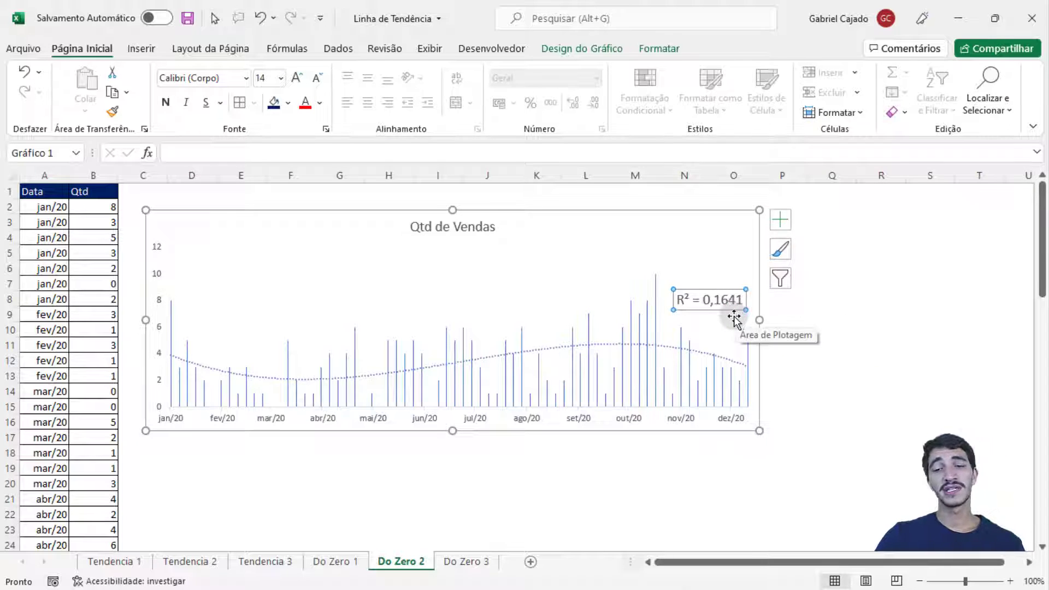
Open the formatting settings (Formatar Linha de Tendência) for the Qtd de Vendas chart's trendline.
left_click(762, 358)
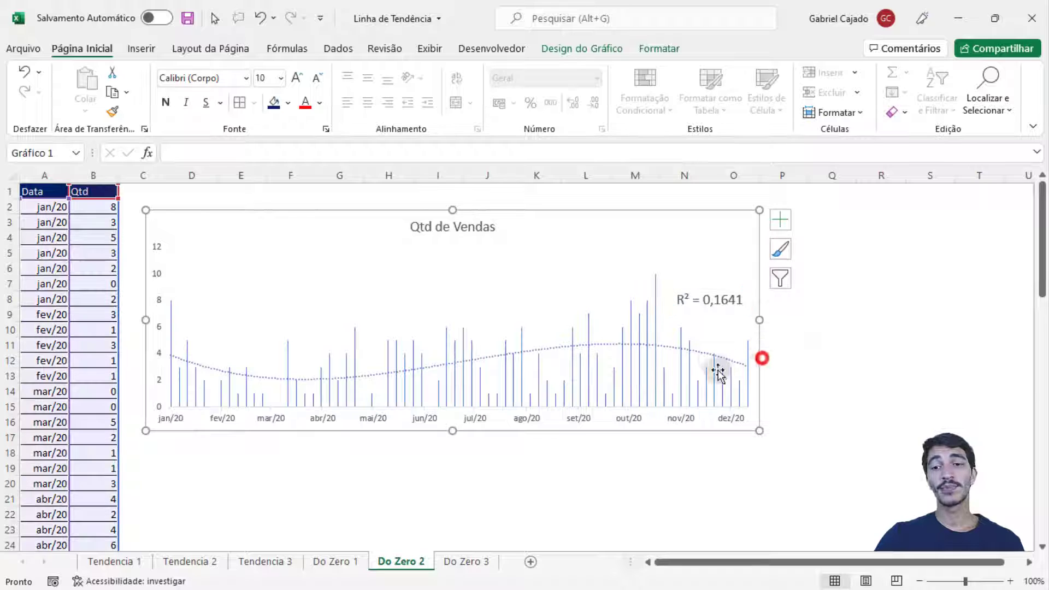
right_click(700, 356)
right_click(699, 354)
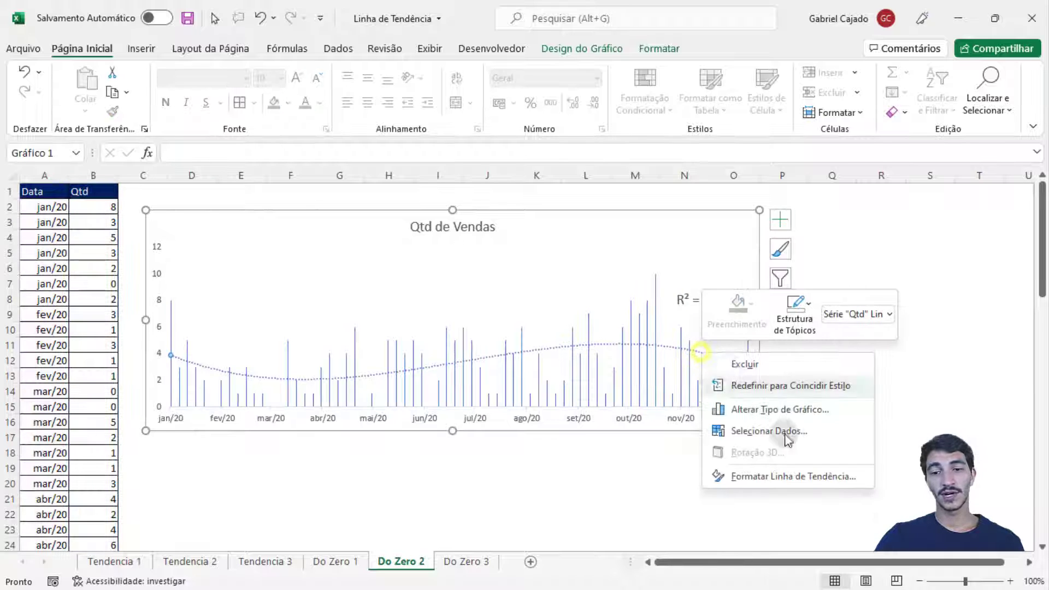
left_click(787, 477)
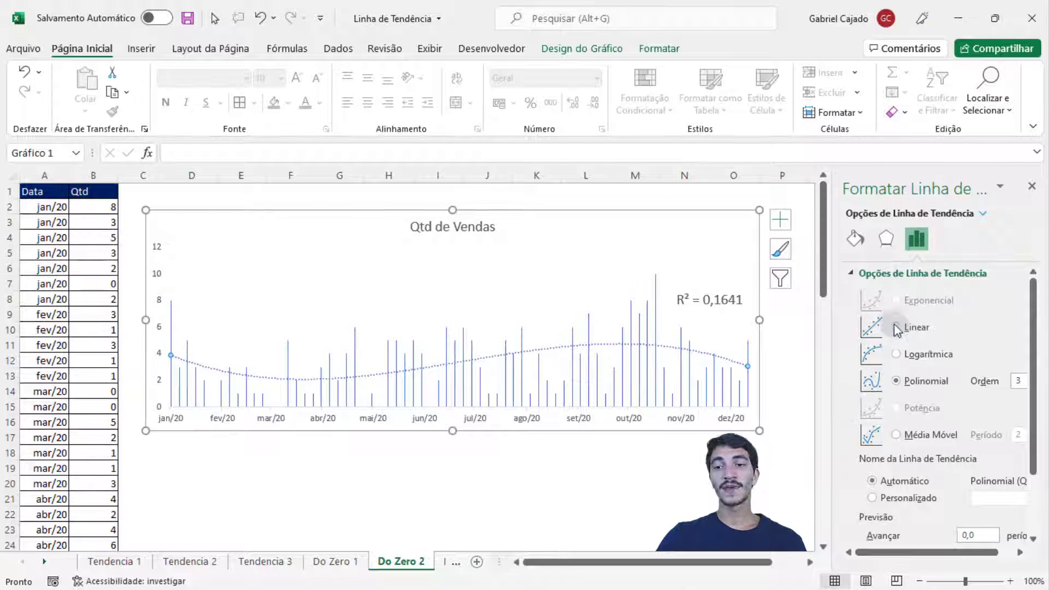
Try the Linear and Logarítmica types for the Qtd de Vendas trendline to compare their R² values.
left_click(896, 328)
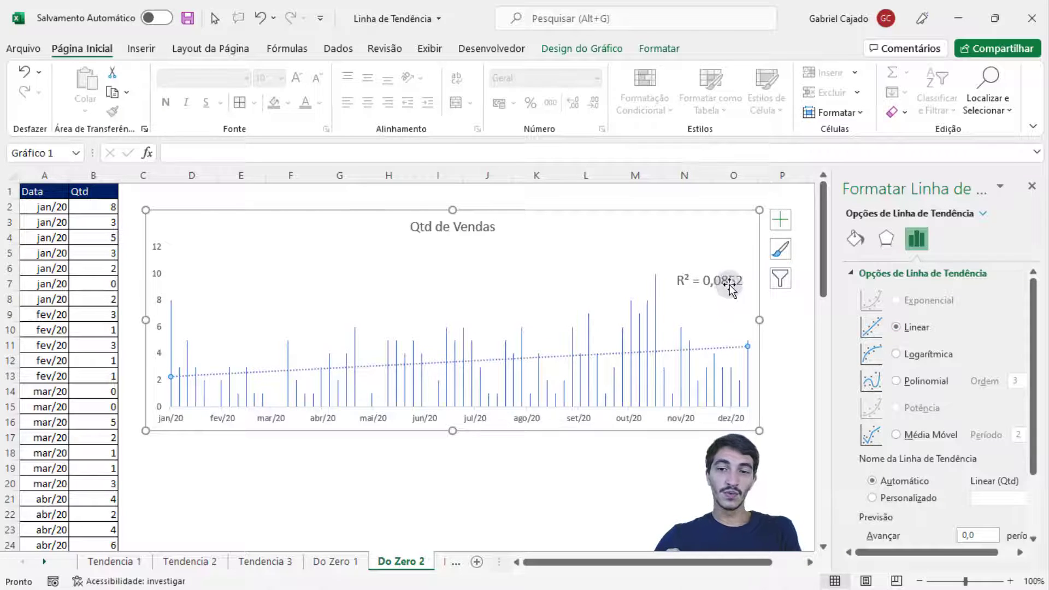
left_click(911, 359)
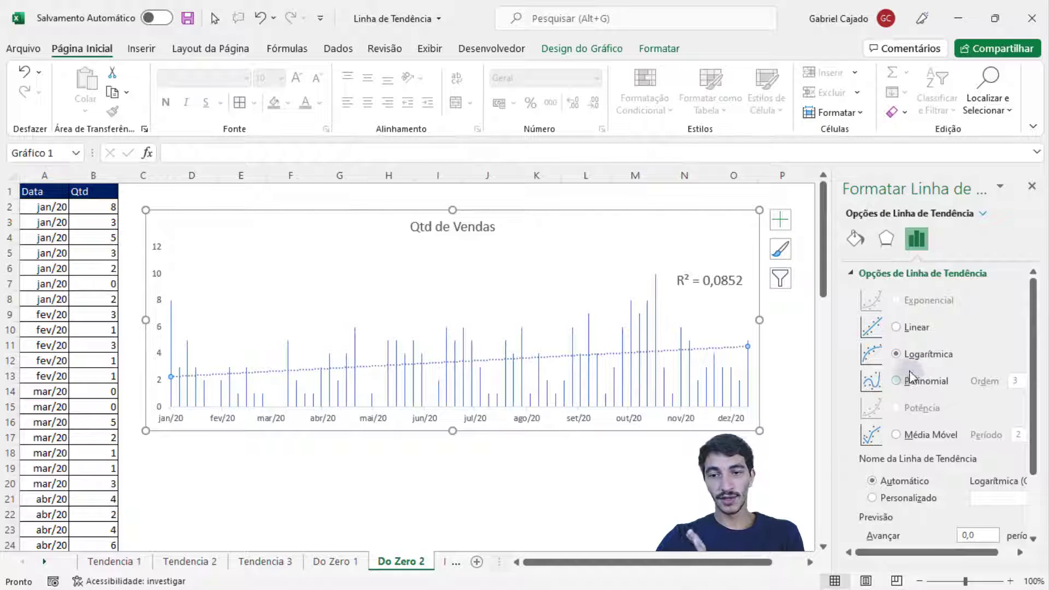
left_click(910, 327)
left_click(913, 354)
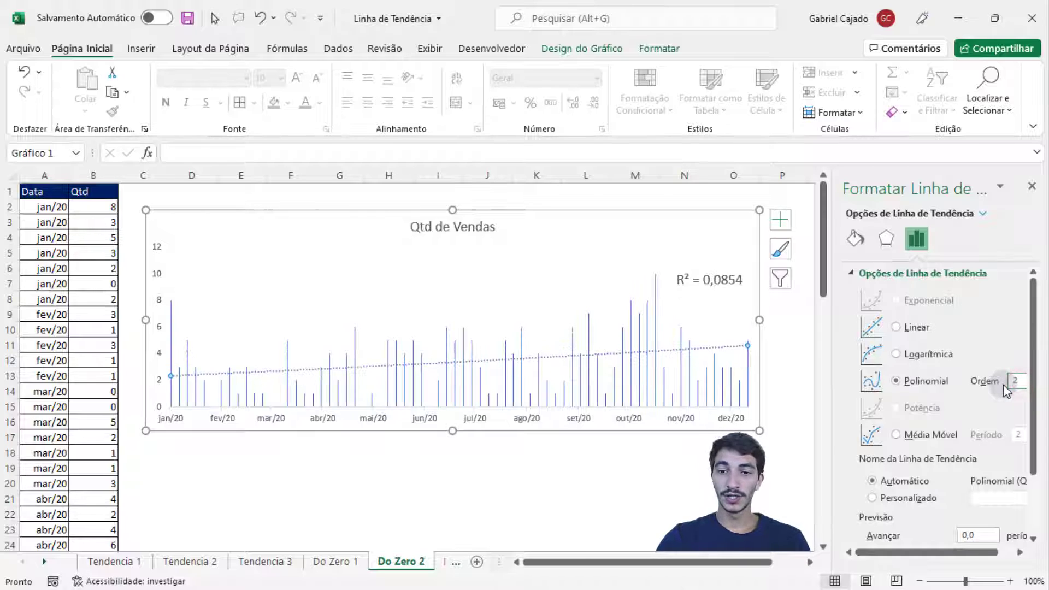
Set the Qtd de Vendas trendline to Polinomial, raise its order (Ordem) from 3 through 4 and 5 to 6, and close the formatting settings.
left_click(1022, 379)
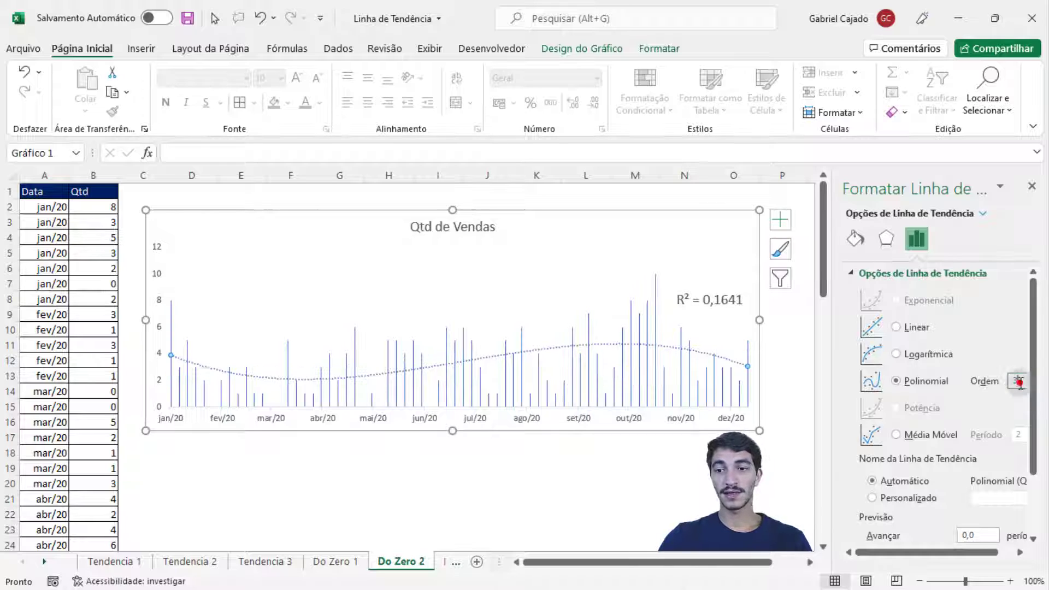
type("4")
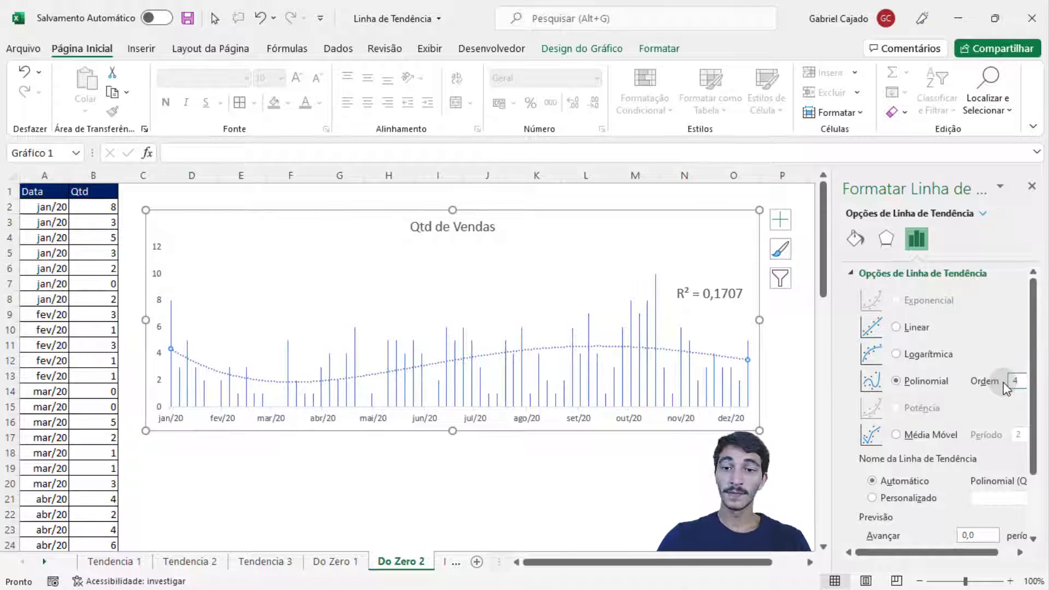
left_click_drag(1021, 379, 1013, 381)
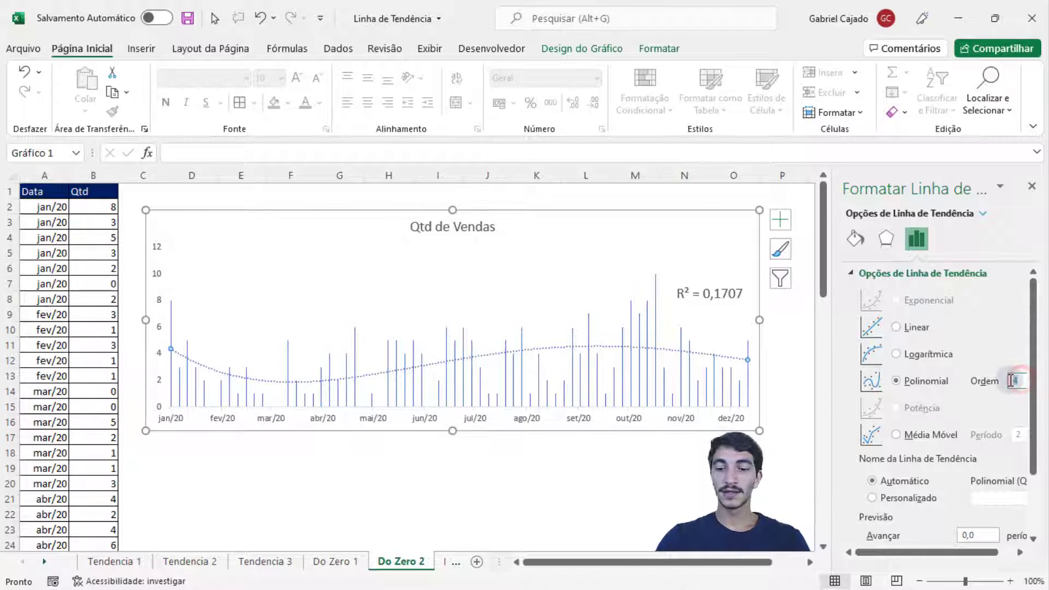
type("5")
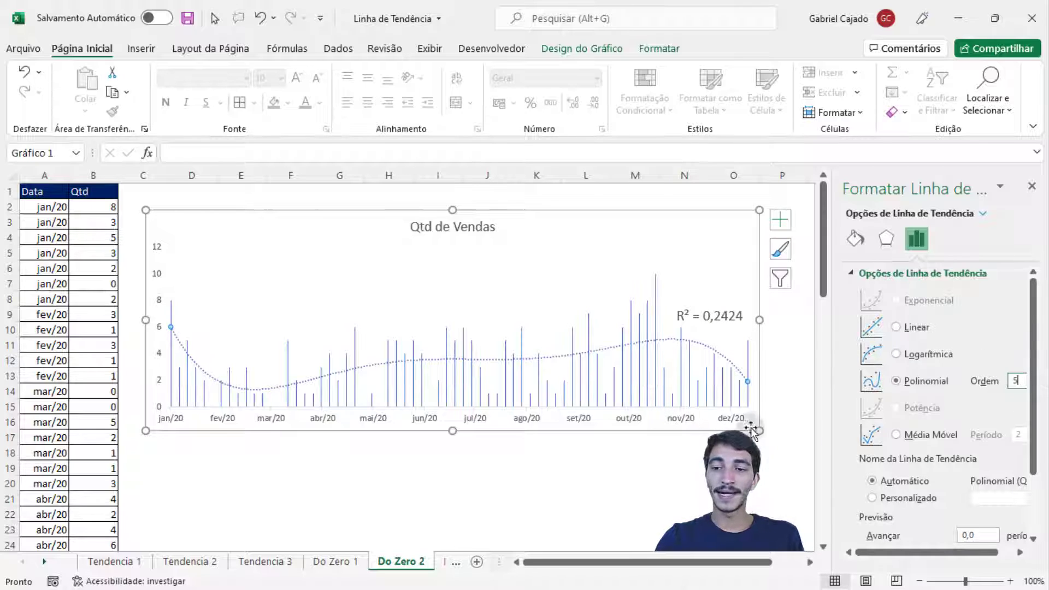
left_click(1015, 374)
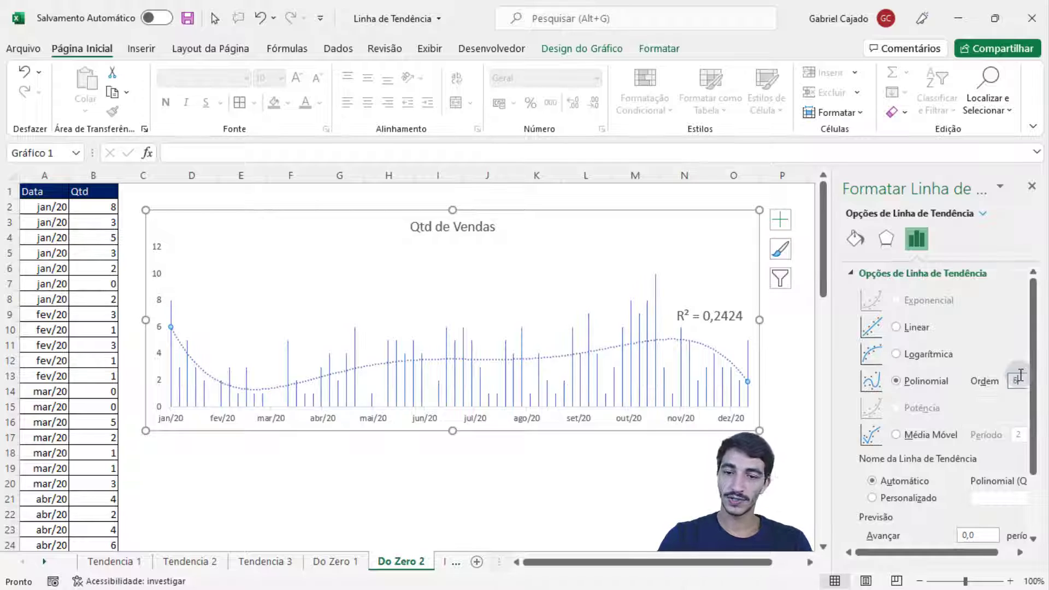
left_click(1020, 376)
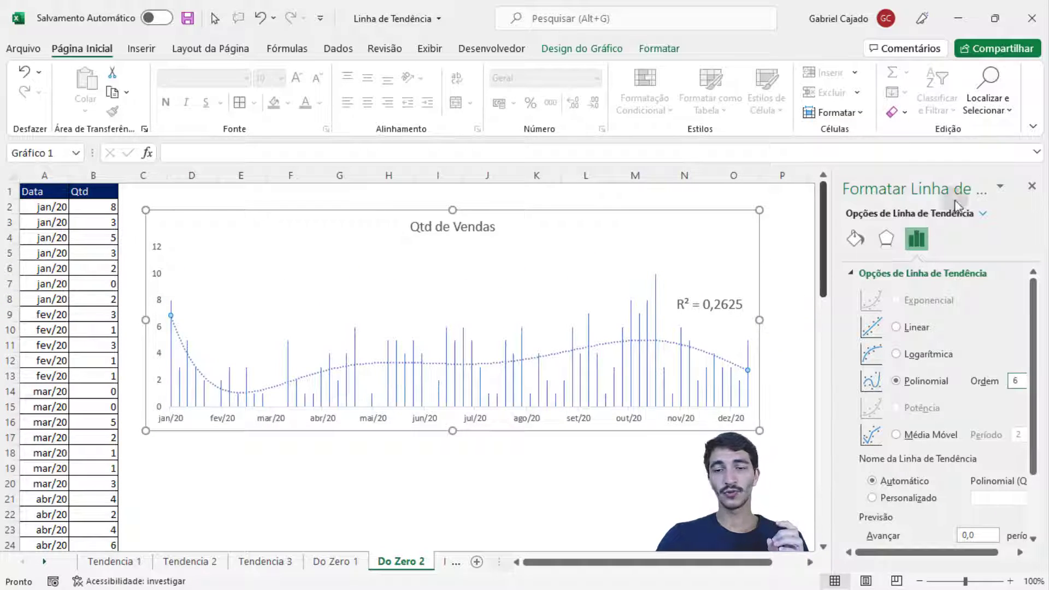
left_click(1031, 186)
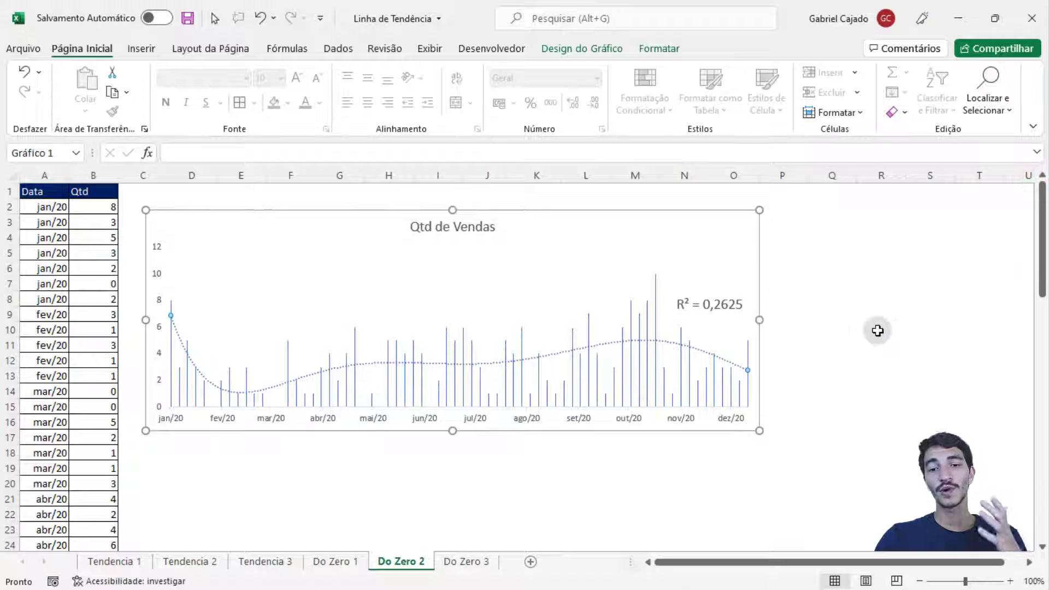
left_click(877, 331)
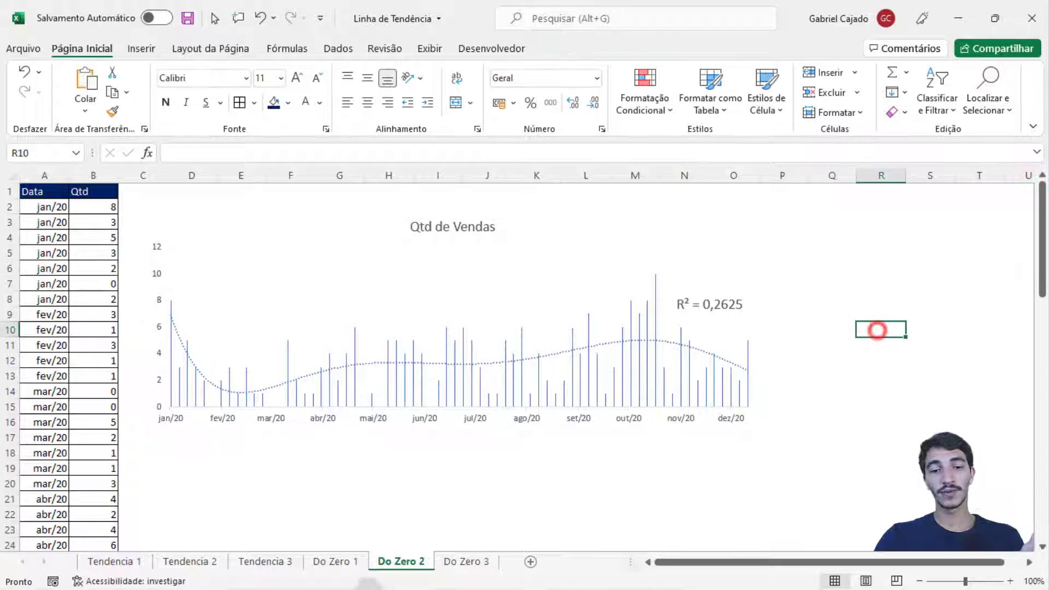
Switch to the Do Zero 3 sheet and review the Data and Casos por dia columns and the source reference in D2.
left_click(484, 566)
left_click(490, 221)
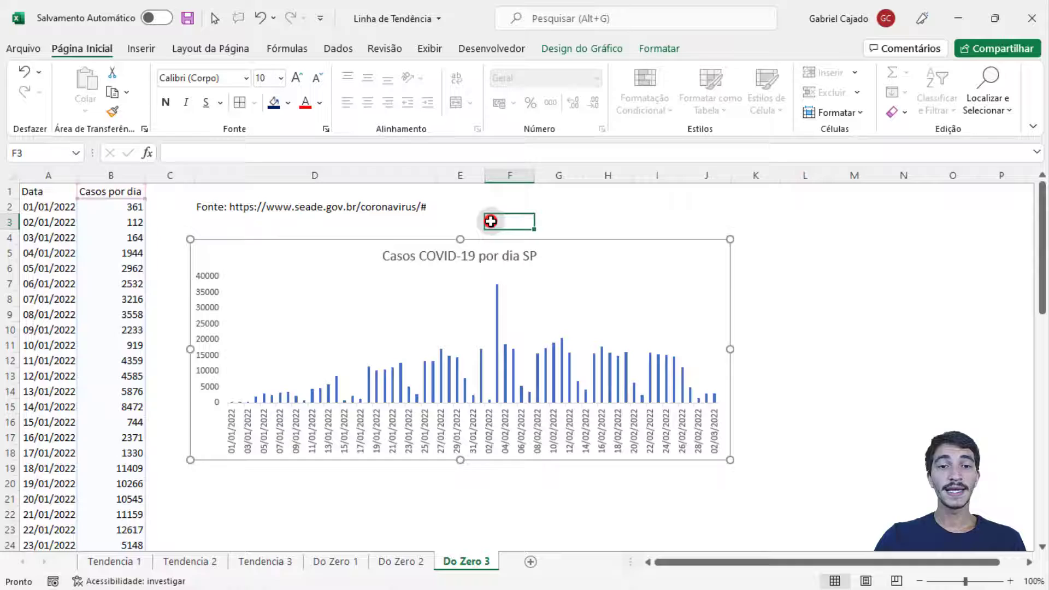
left_click(36, 191)
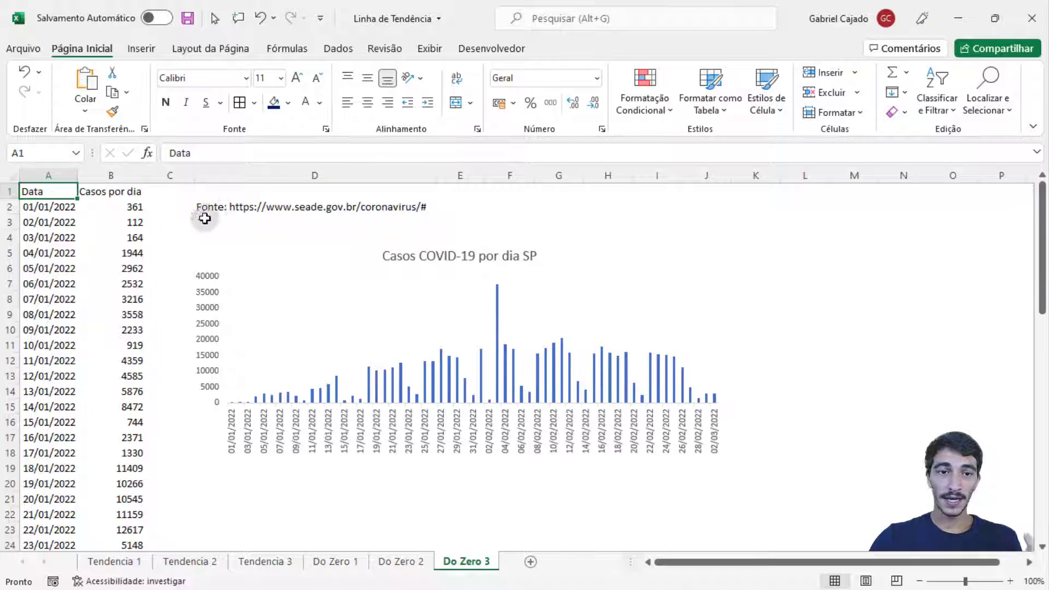
left_click(209, 208)
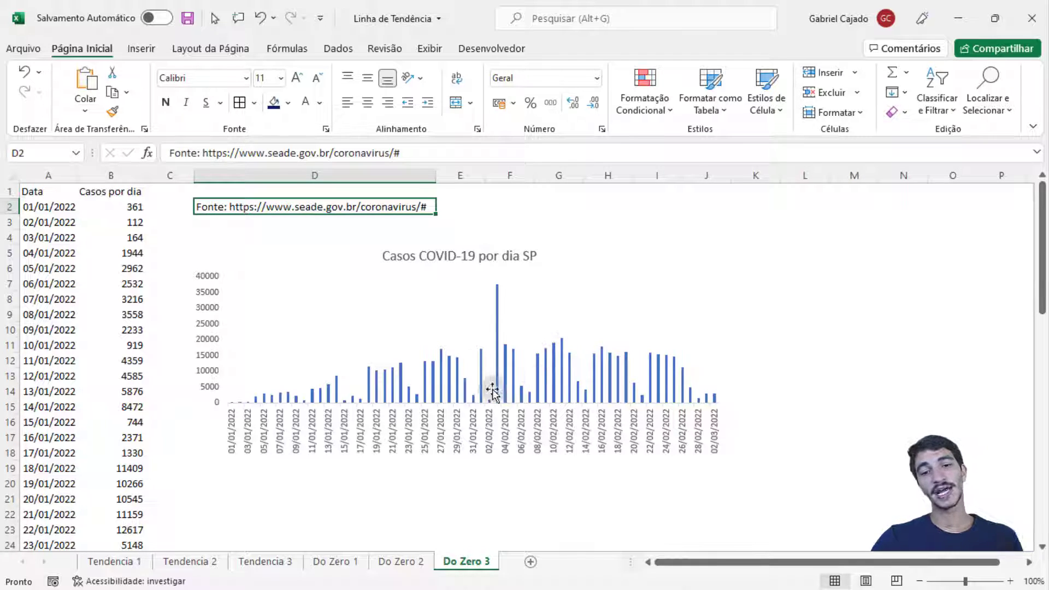
left_click(65, 212)
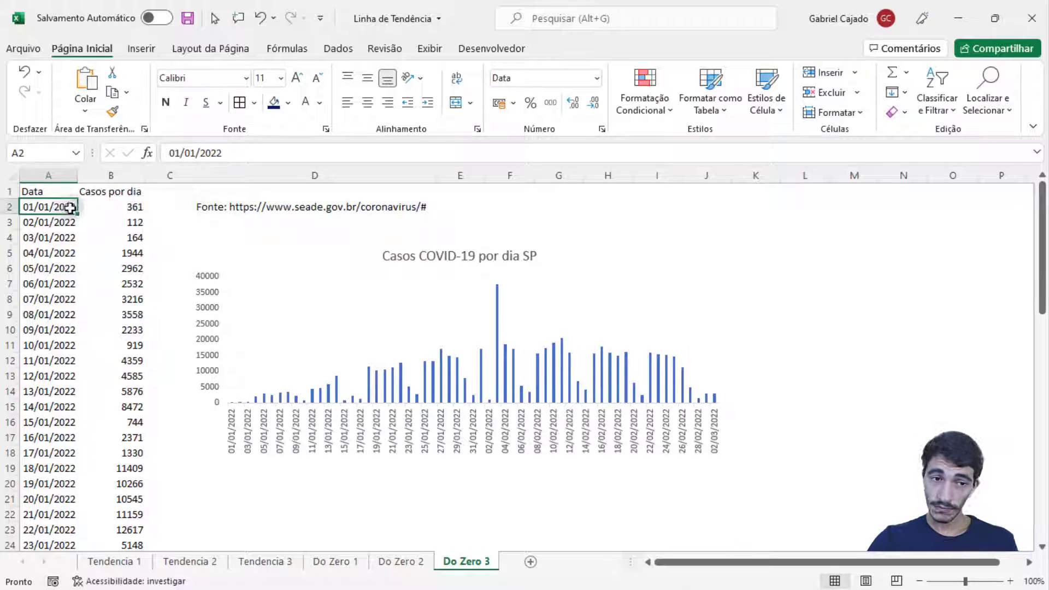
Add a trendline (Linha de Tendência) to the Casos COVID-19 por dia SP chart.
left_click(624, 313)
left_click(681, 245)
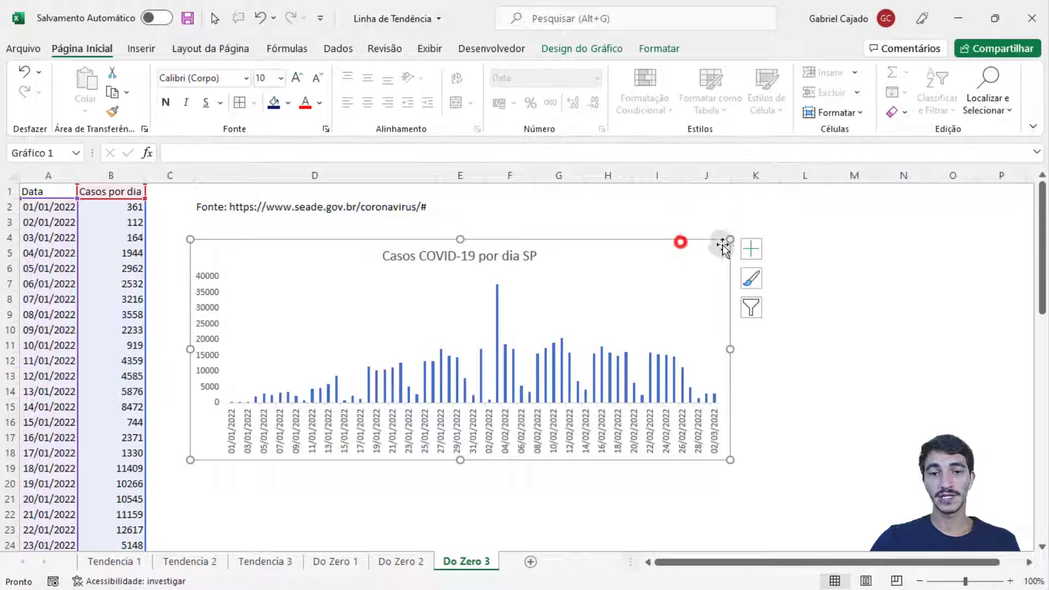
left_click(749, 255)
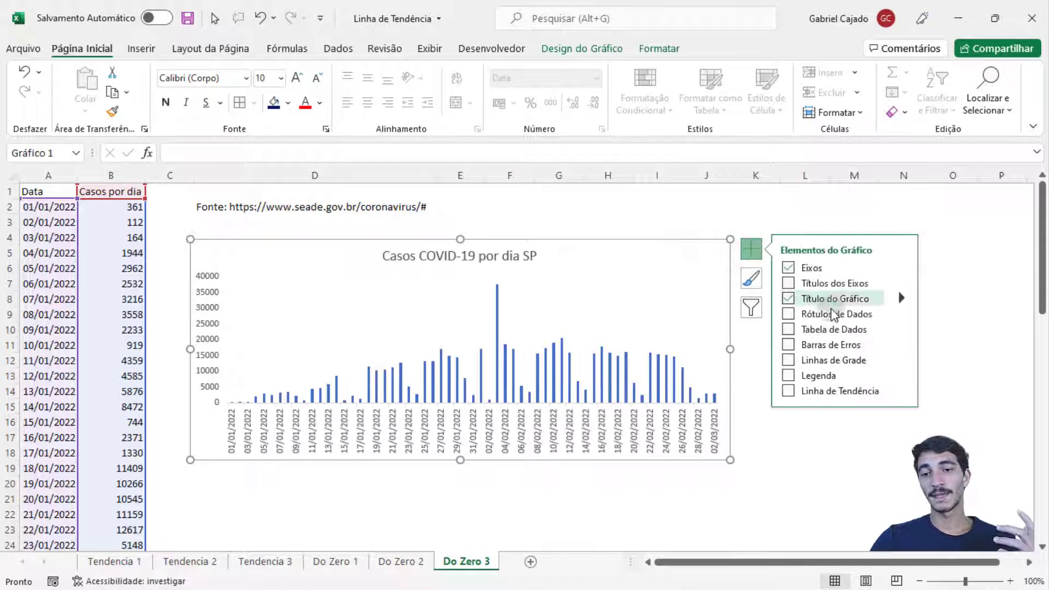
left_click(814, 391)
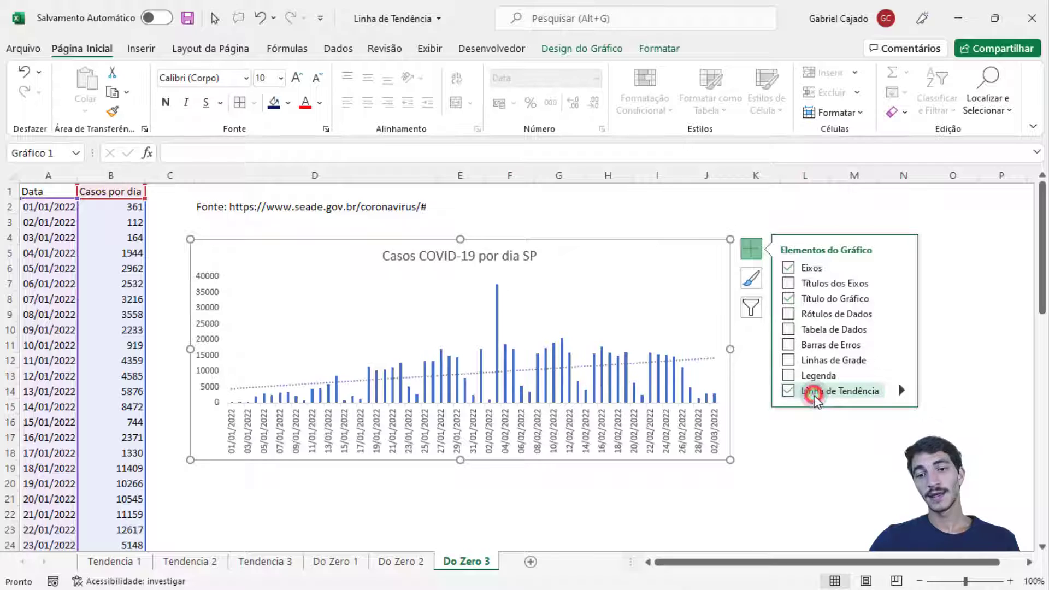
left_click(770, 426)
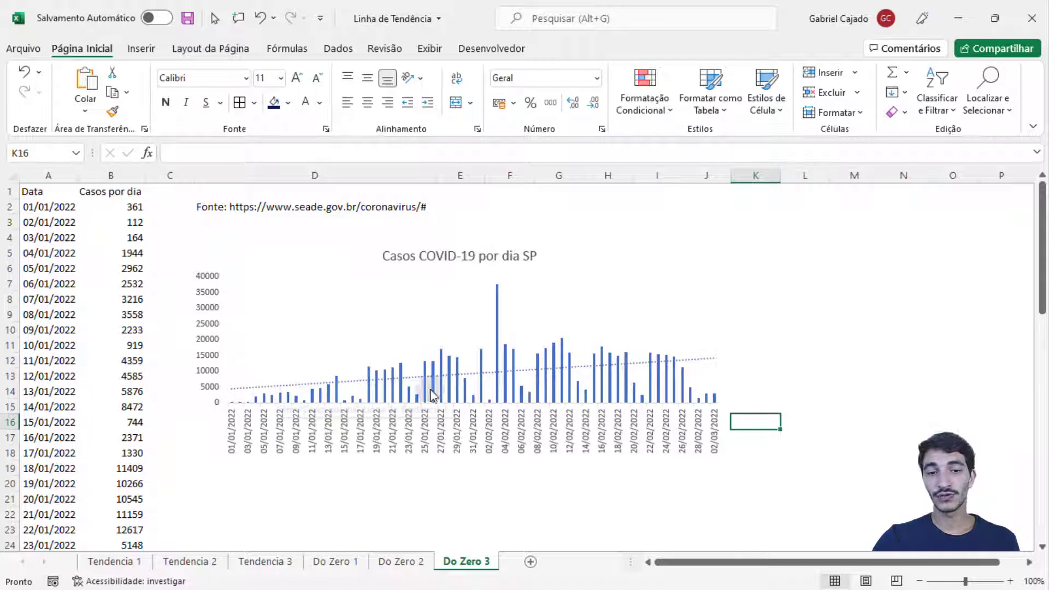
Open the formatting settings for the COVID-19 chart's trendline and display its R-squared value on the chart.
right_click(702, 361)
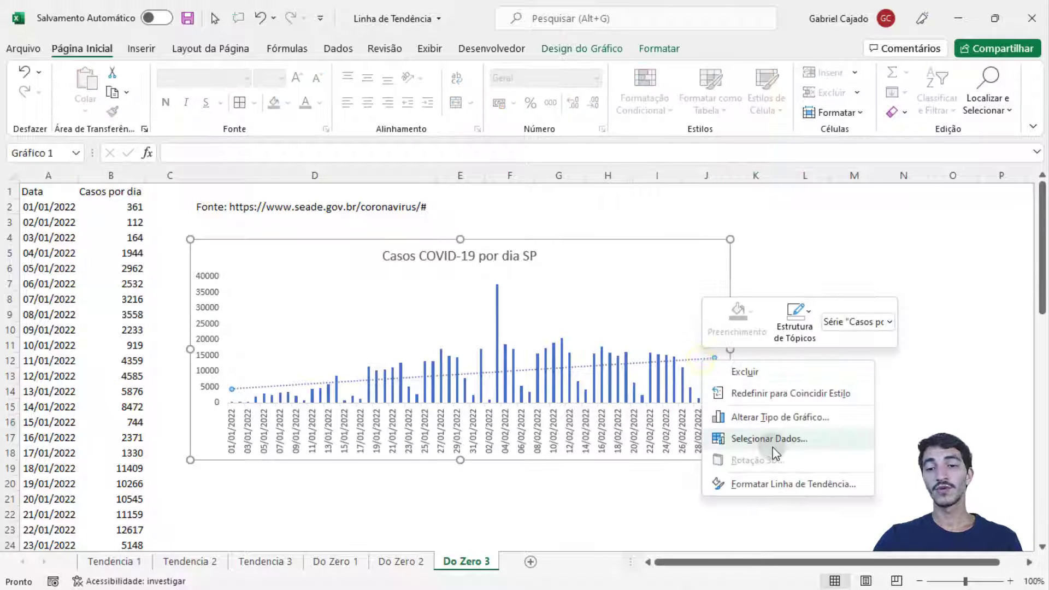
left_click(785, 488)
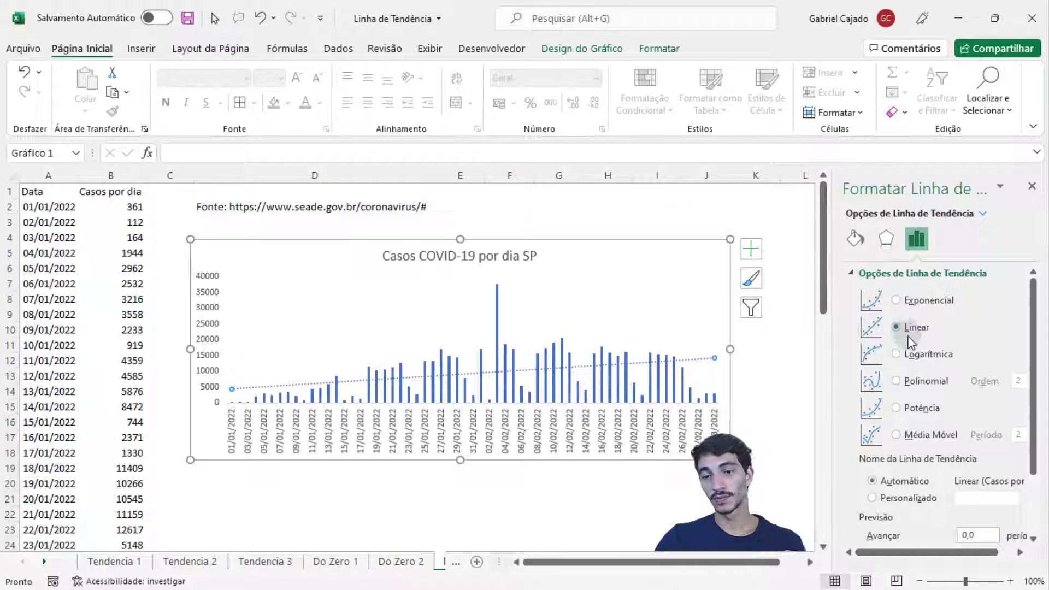
scroll(908, 337, "down", 3)
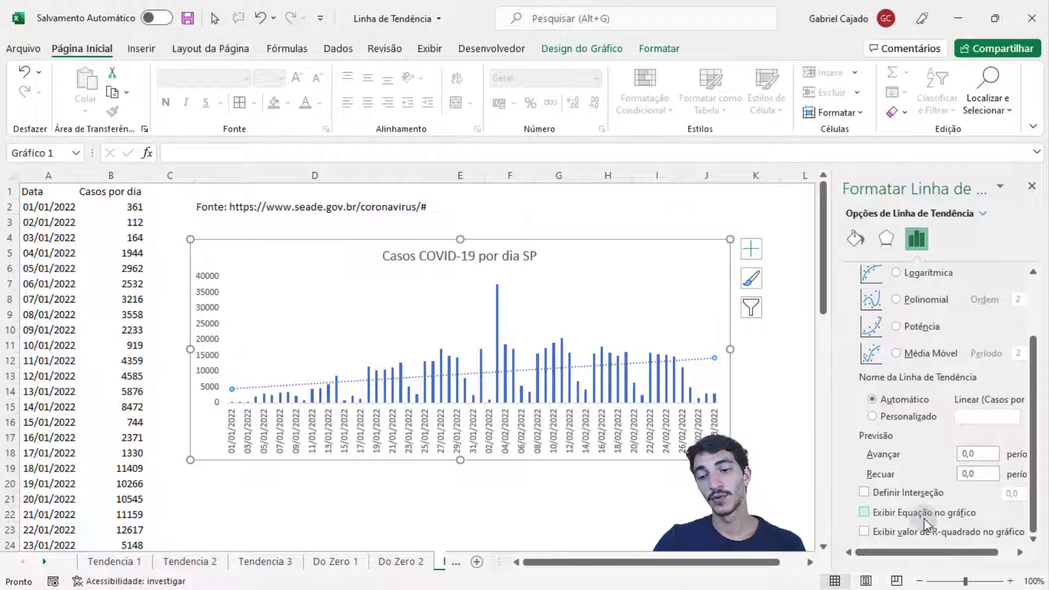
left_click(922, 533)
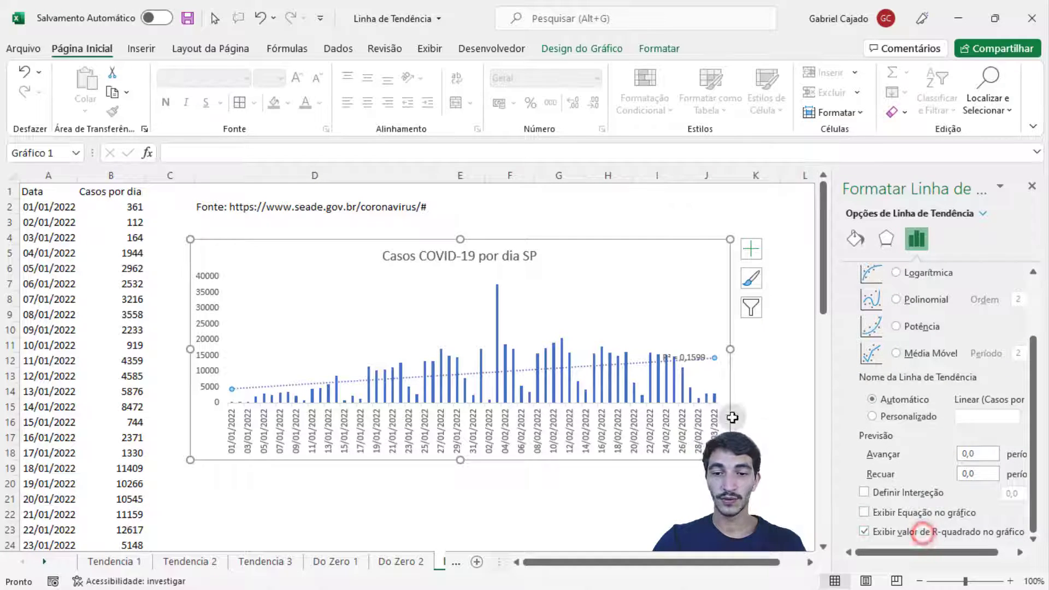
Move the COVID-19 chart's R² label above the trendline's end and increase its font size to 14.
left_click(694, 353)
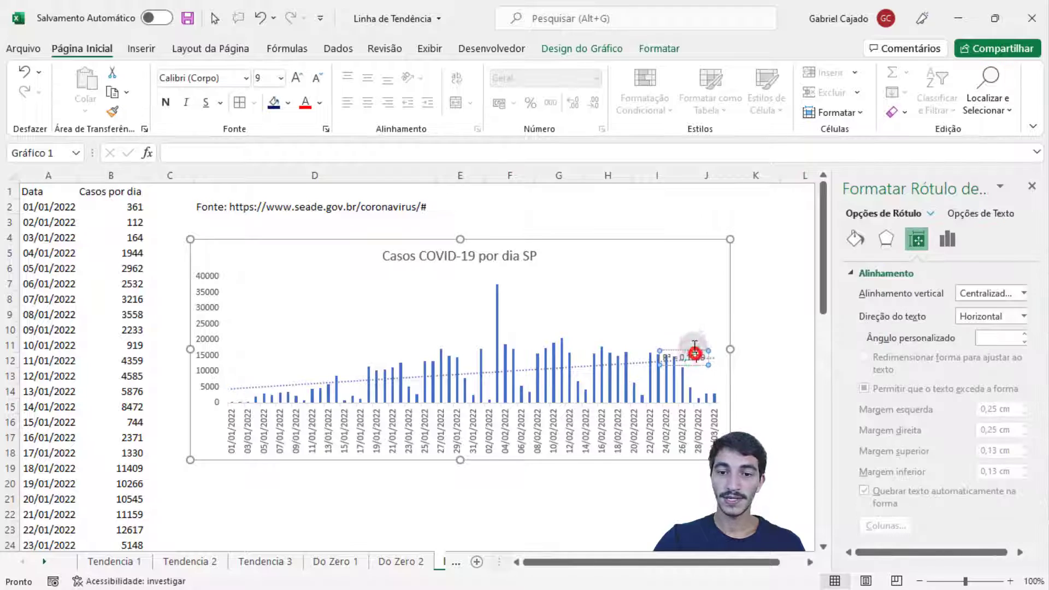
left_click_drag(695, 352, 692, 328)
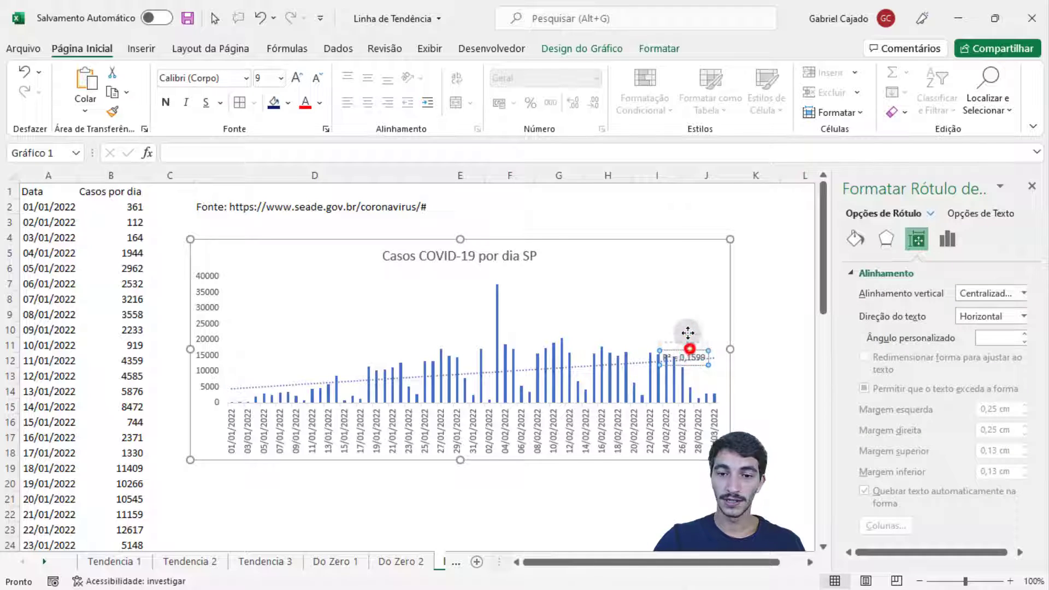
left_click(299, 79)
left_click(298, 79)
left_click(299, 80)
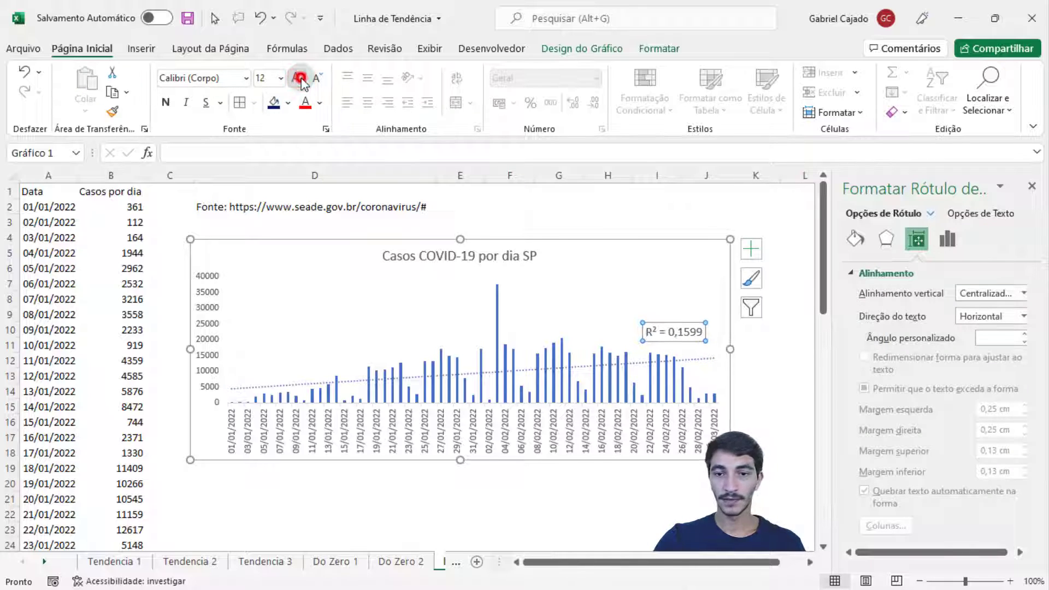
left_click(299, 79)
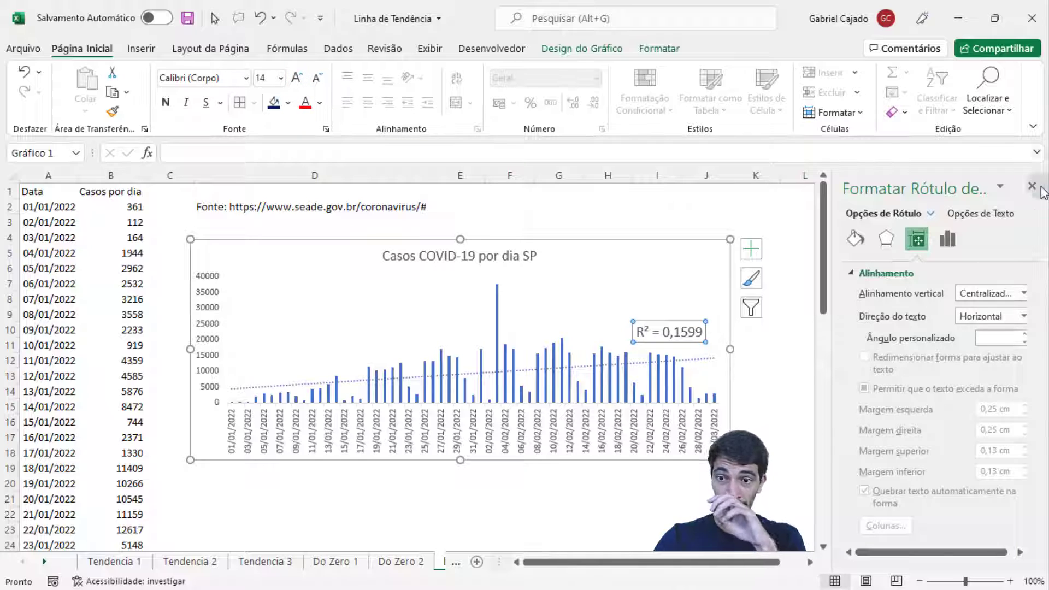
Return to the COVID-19 trendline's options and change its type to Exponencial.
left_click(947, 238)
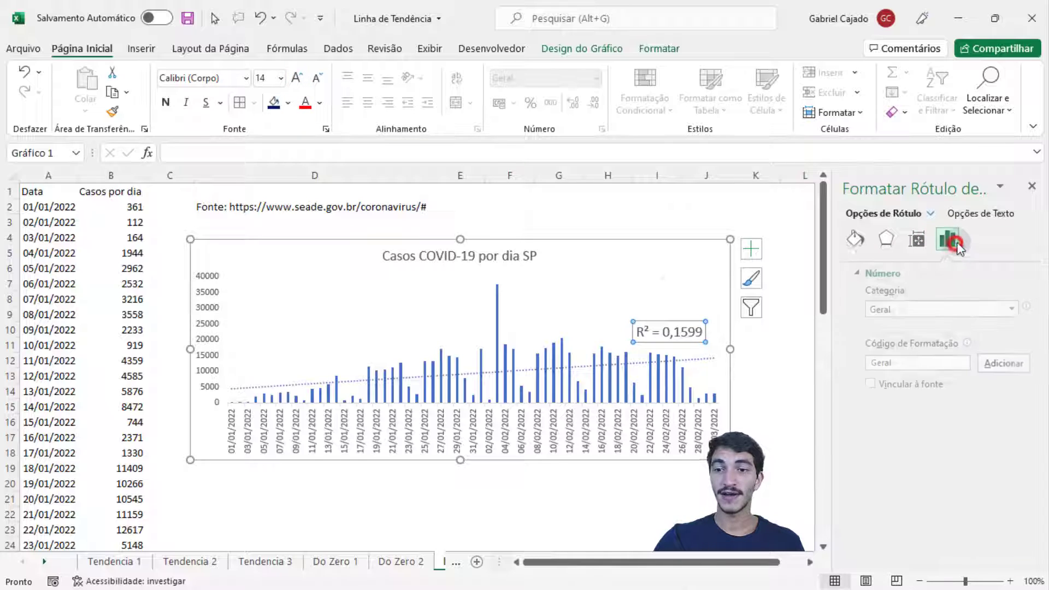
left_click(690, 360)
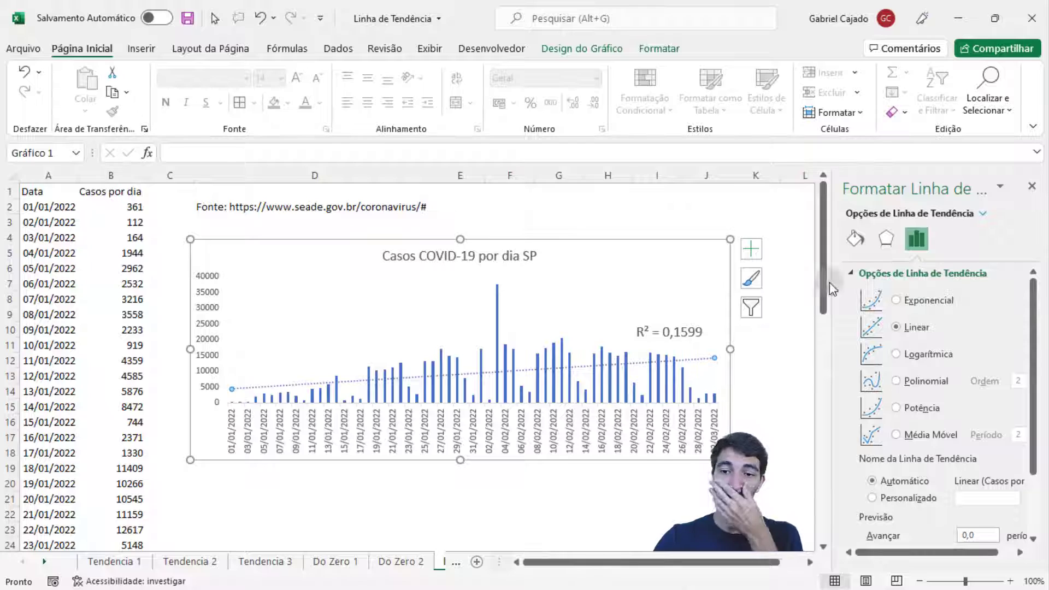
left_click(896, 300)
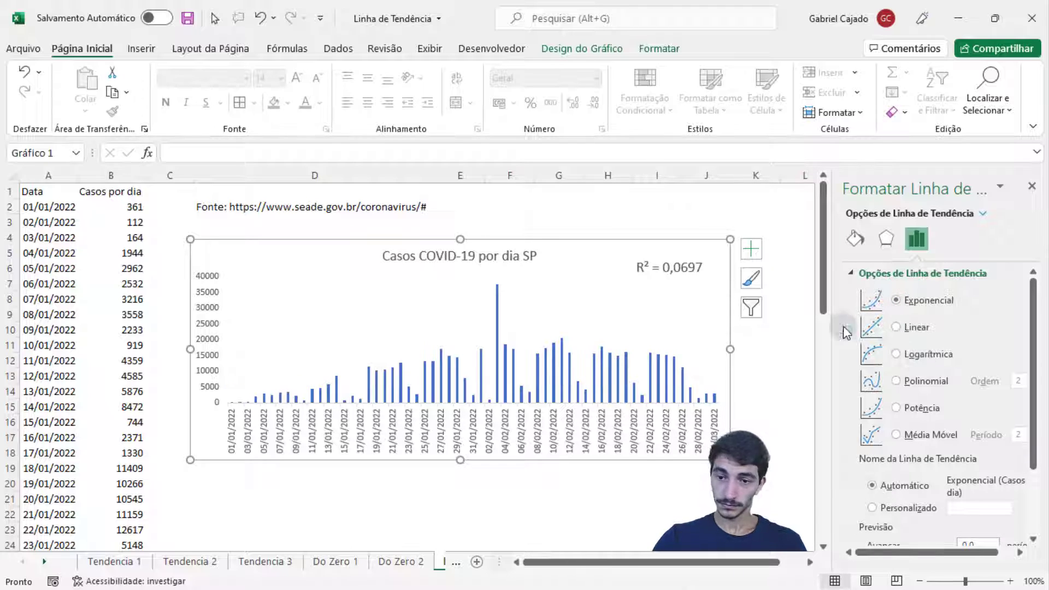
Compare the R² of the COVID-19 chart's trendline using the Linear, Logarítmica and order-2 Polinomial types, switching between Linear and Polinomial again.
left_click(909, 327)
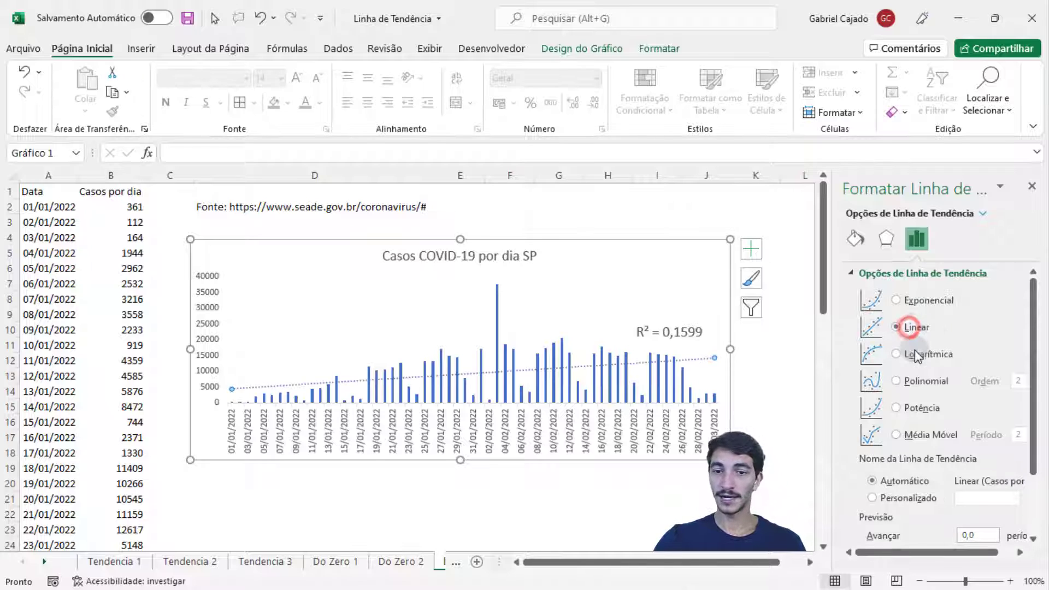
left_click(928, 355)
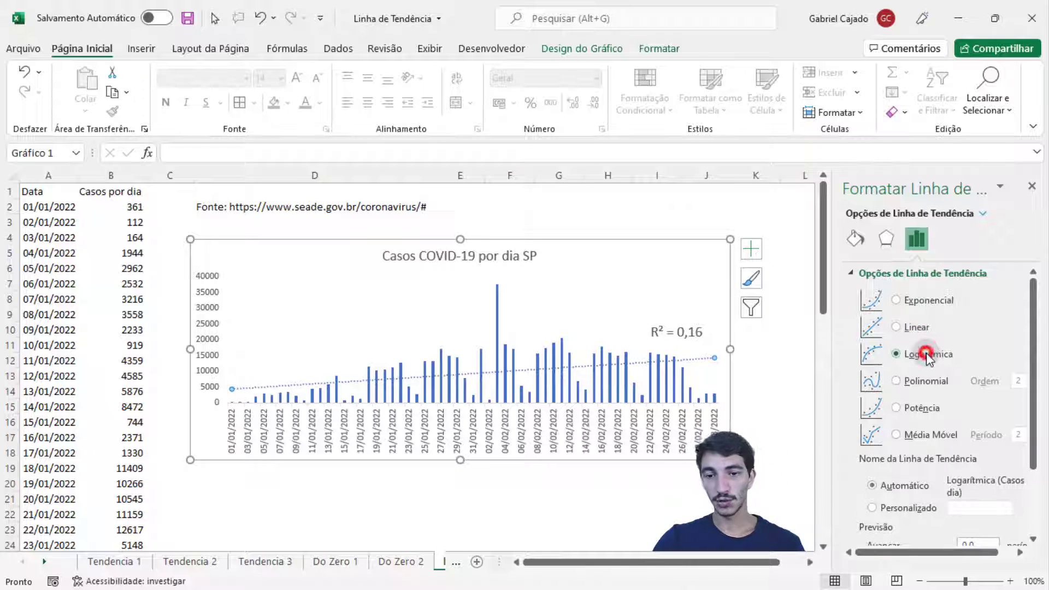
left_click(929, 383)
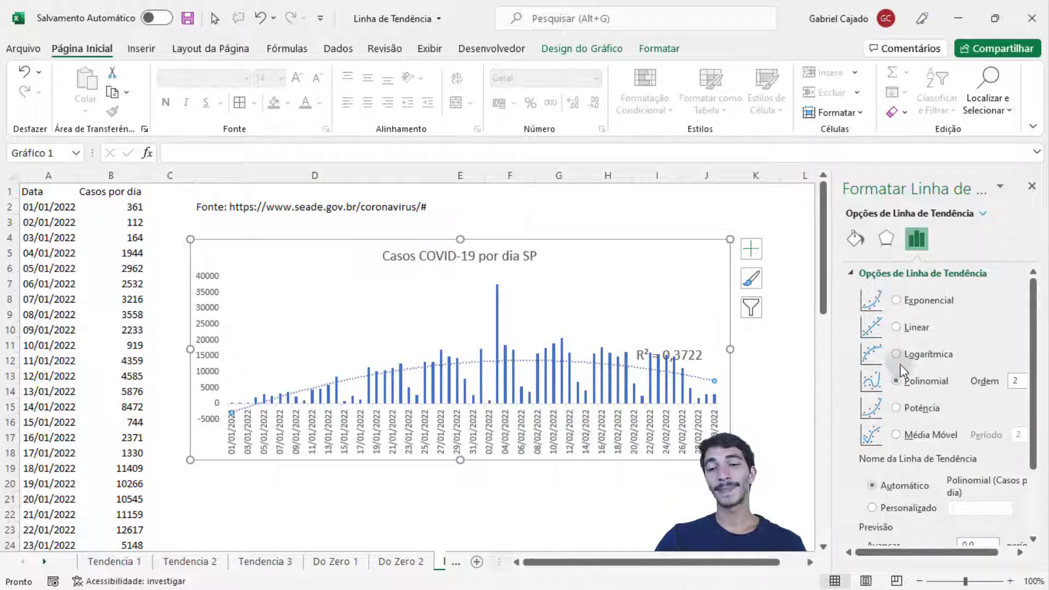
left_click(896, 326)
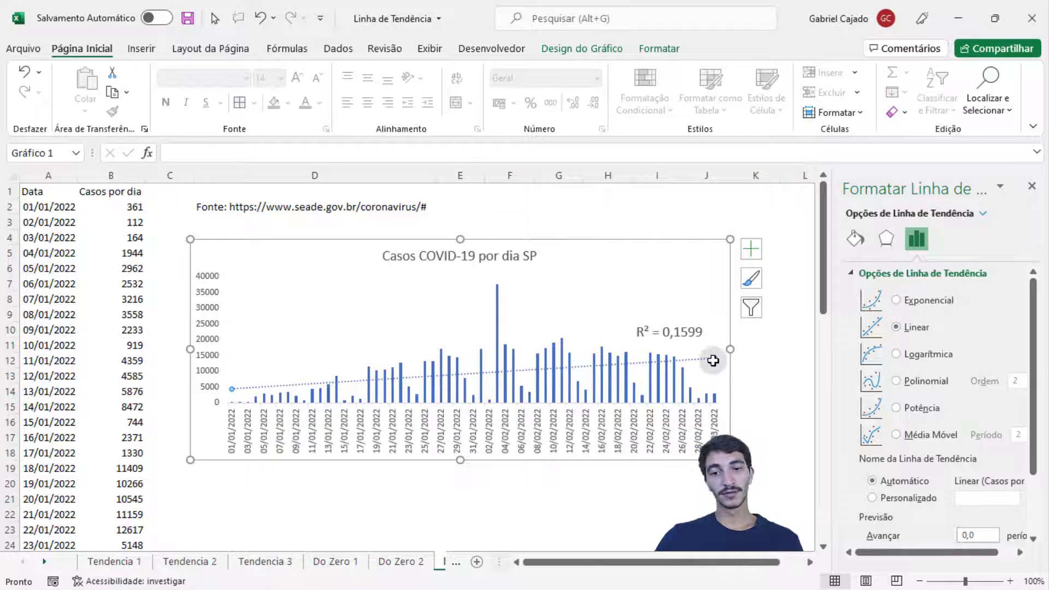
left_click(910, 383)
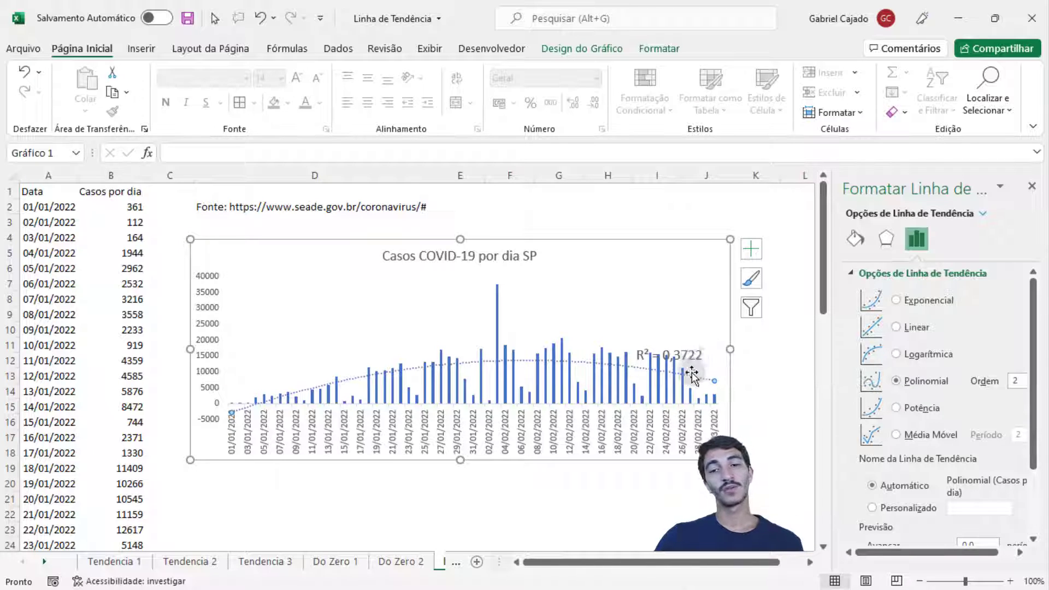
Change the COVID-19 chart's trendline to Média Móvel with a period of 7 and close its formatting settings.
left_click(924, 438)
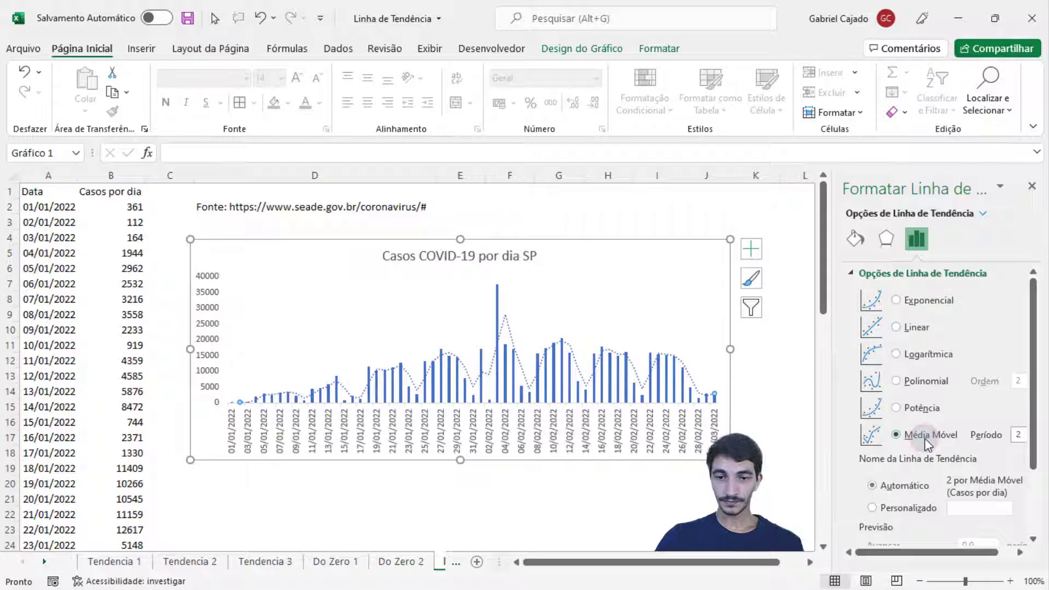
scroll(924, 434, "down", 1)
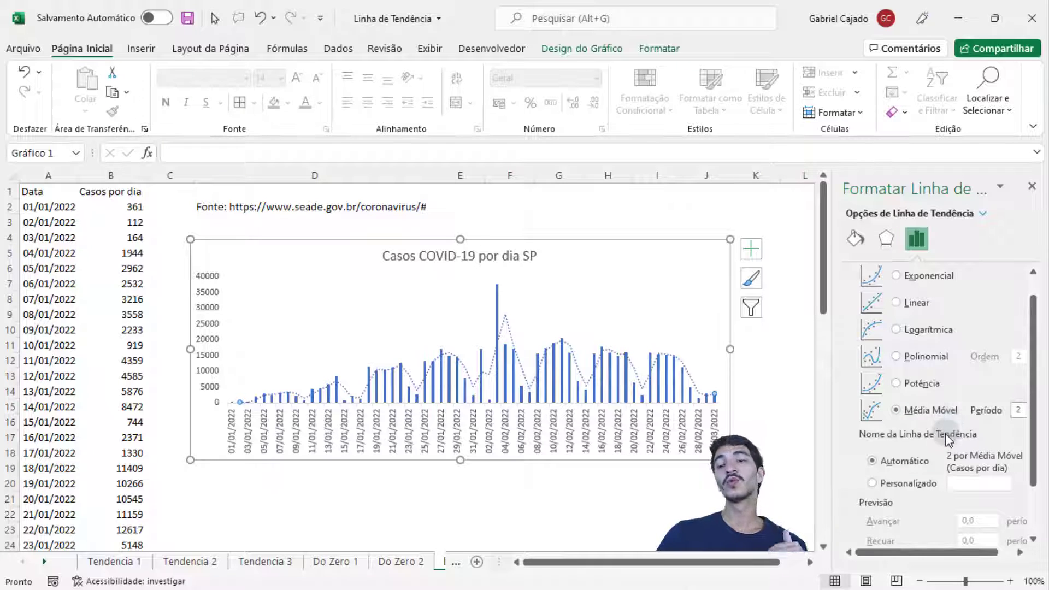
scroll(949, 415, "down", 1)
scroll(923, 476, "down", 1)
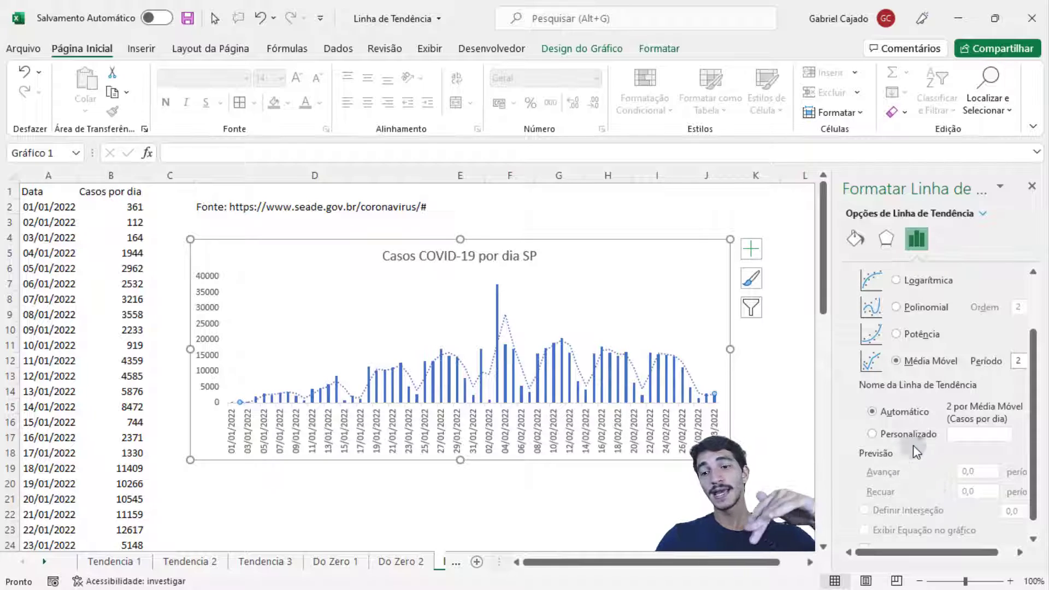
scroll(989, 399, "up", 1)
scroll(990, 398, "up", 1)
left_click(1016, 411)
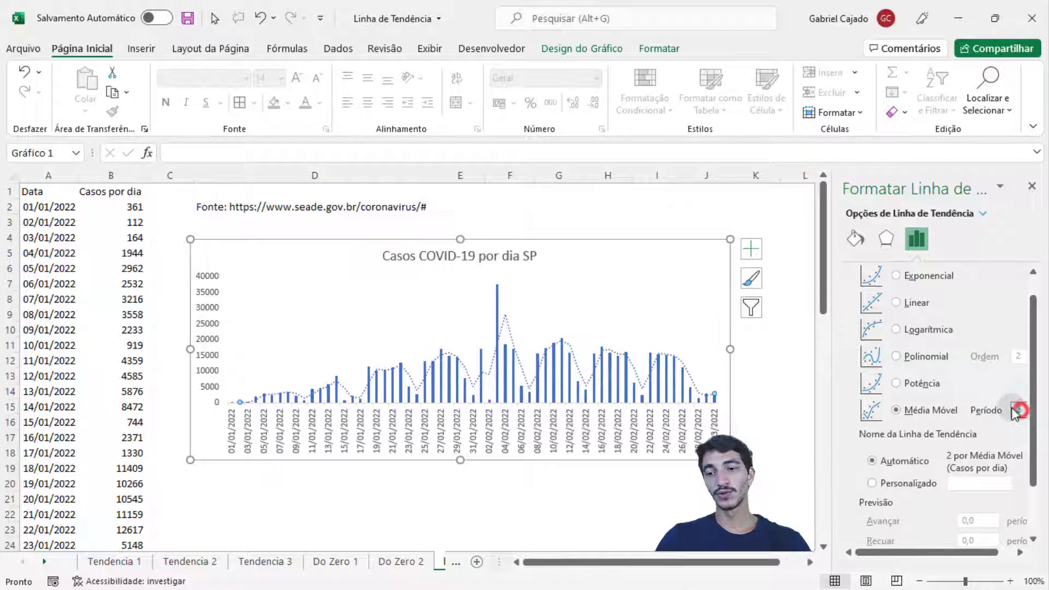
type("7")
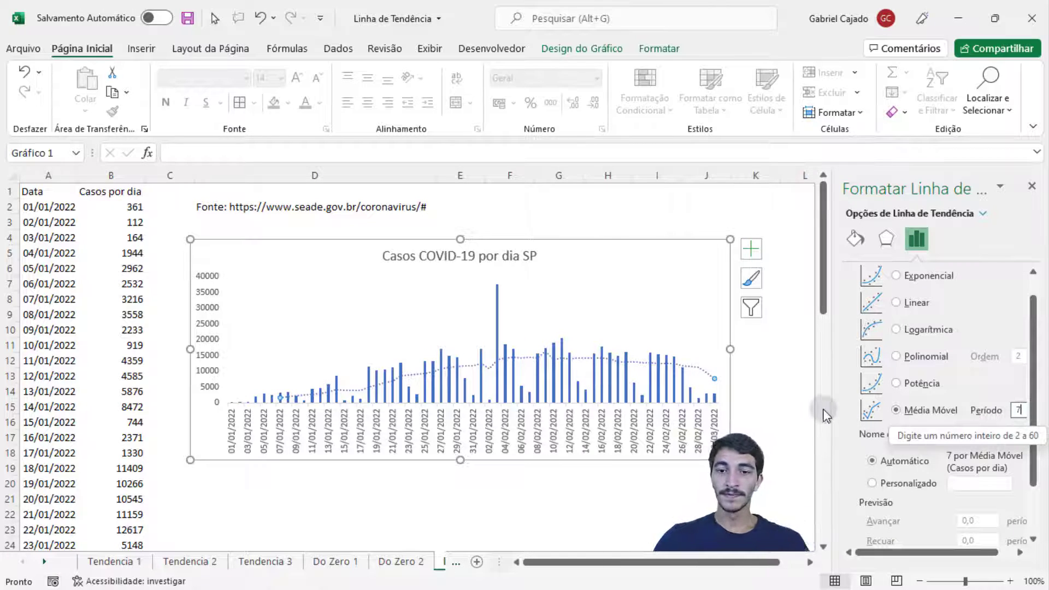
left_click(1032, 186)
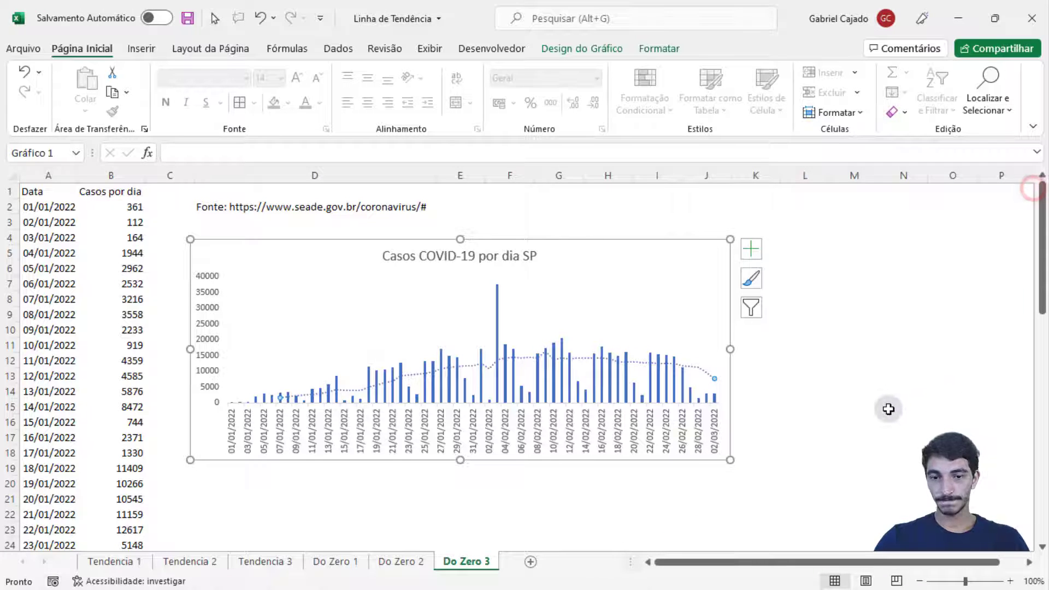
scroll(888, 409, "up", 2)
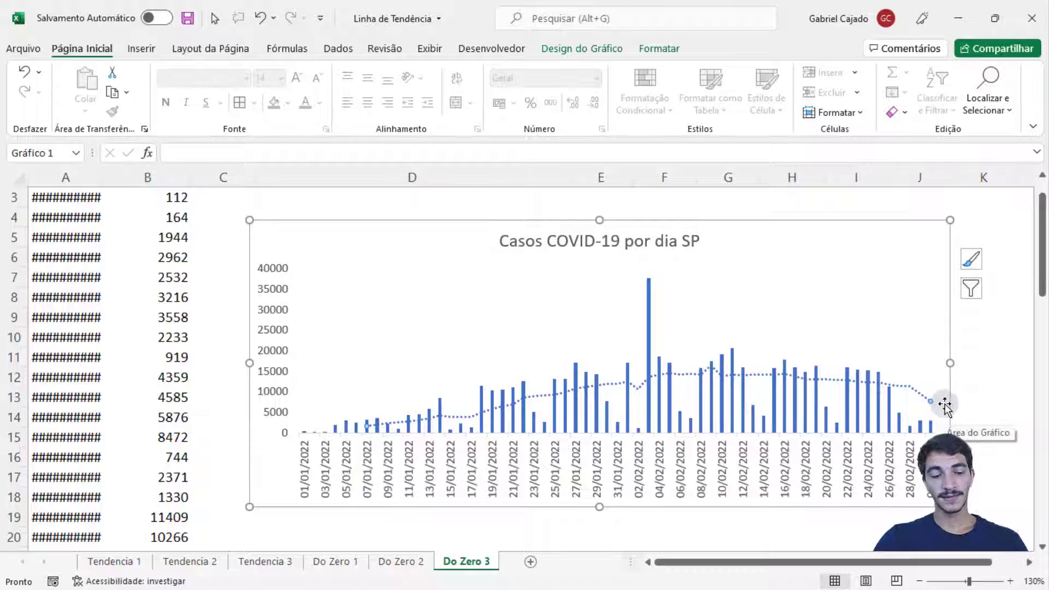
scroll(928, 404, "down", 1)
scroll(923, 410, "down", 1)
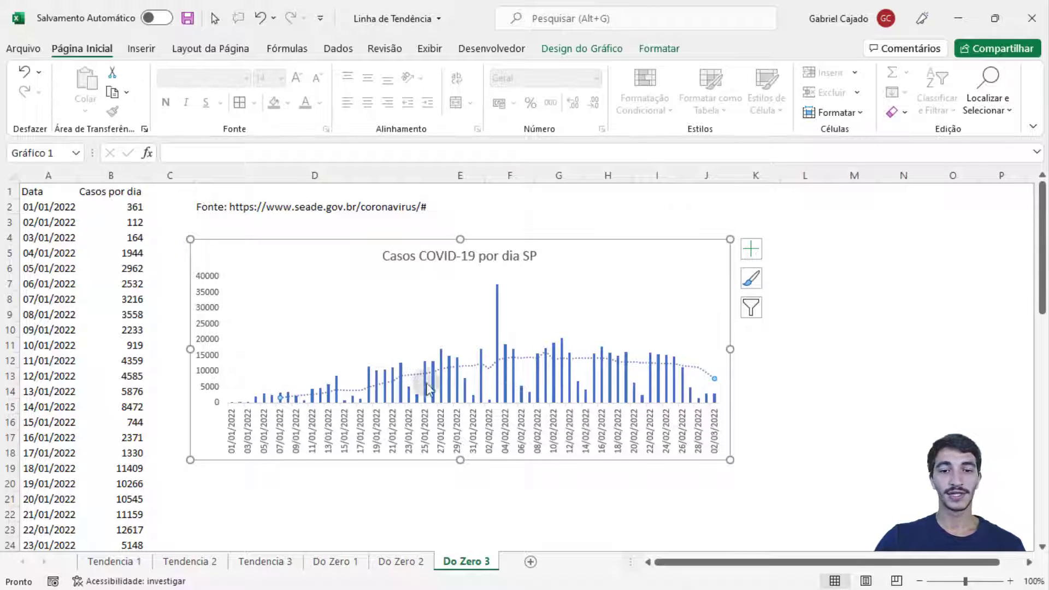
left_click(732, 384)
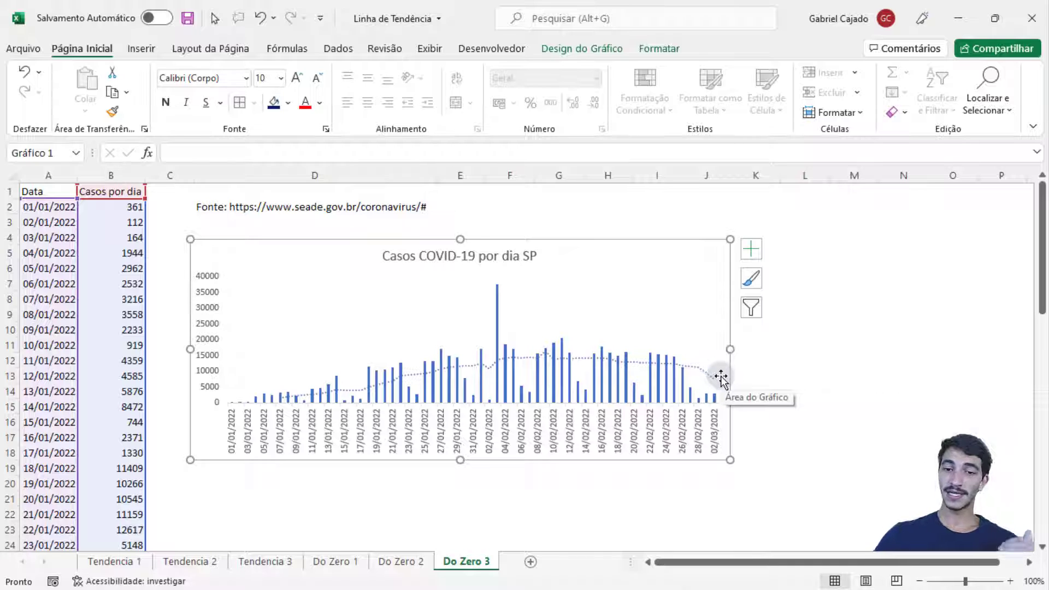
right_click(703, 373)
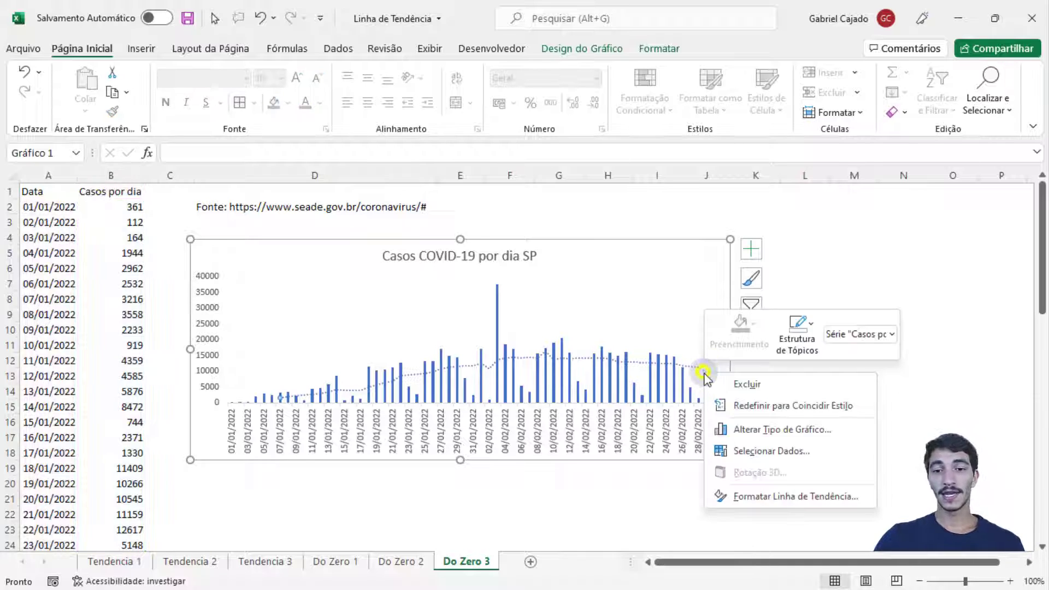
left_click(832, 252)
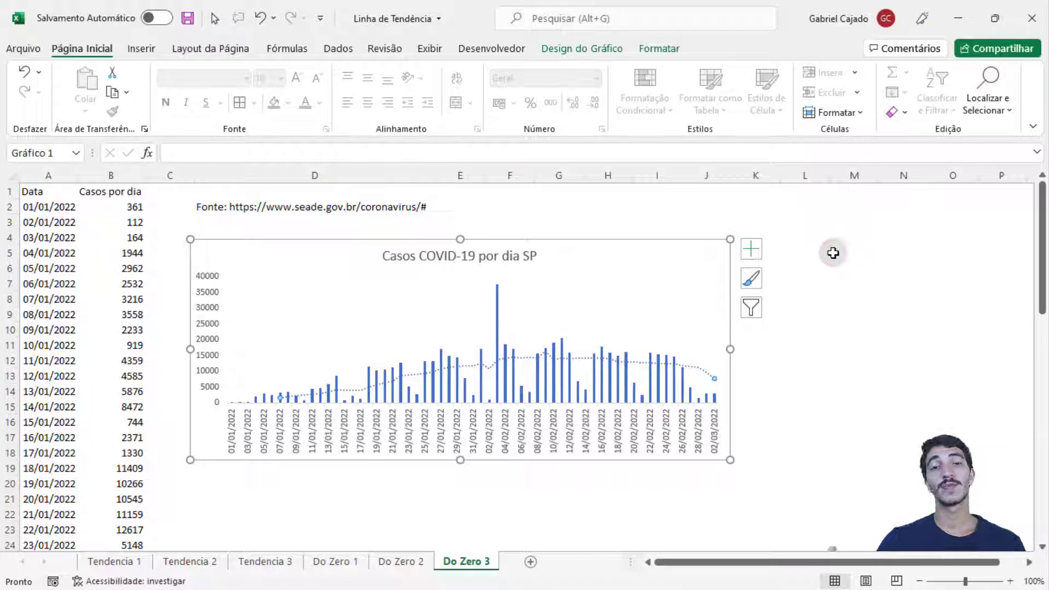